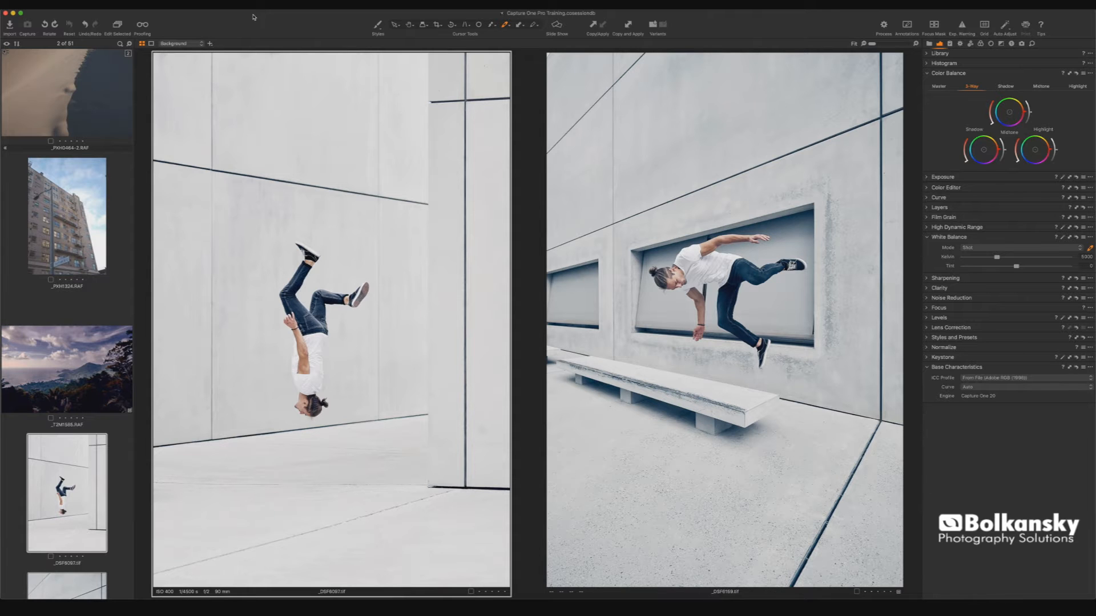
- Toggle between viewer and browser layouts, hiding and showing the browser and tool panels
key(alt+super+v)
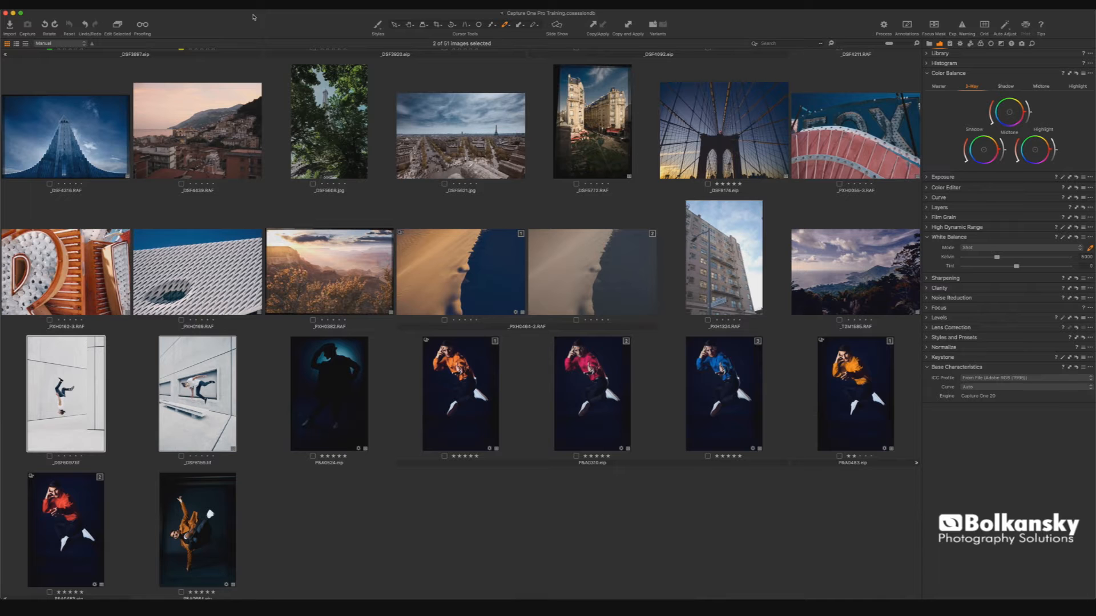
key(alt+super+v)
key(super+b)
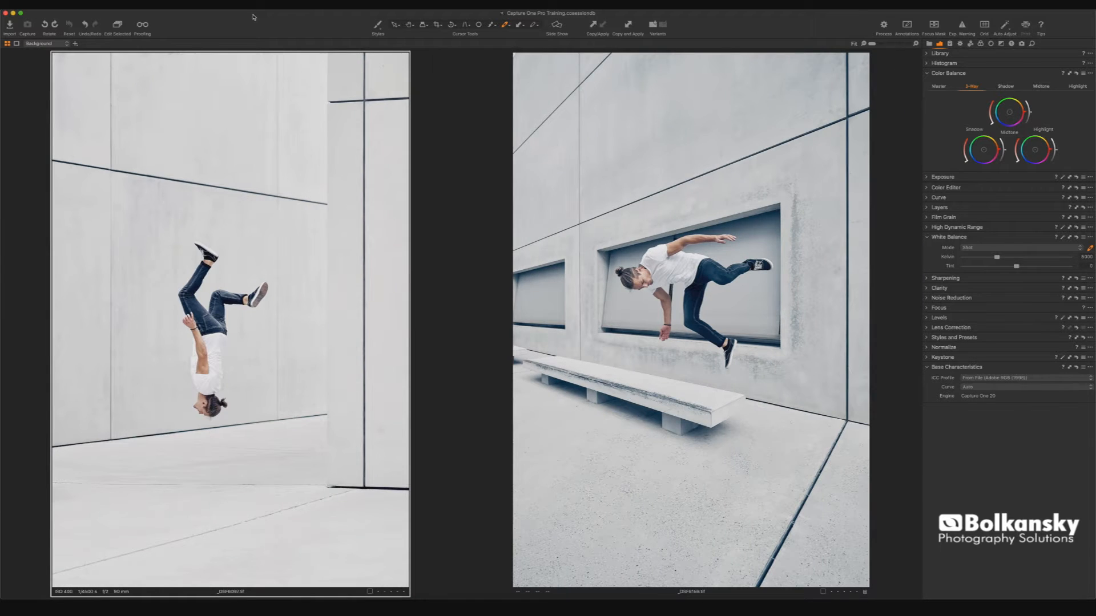
key(super+t)
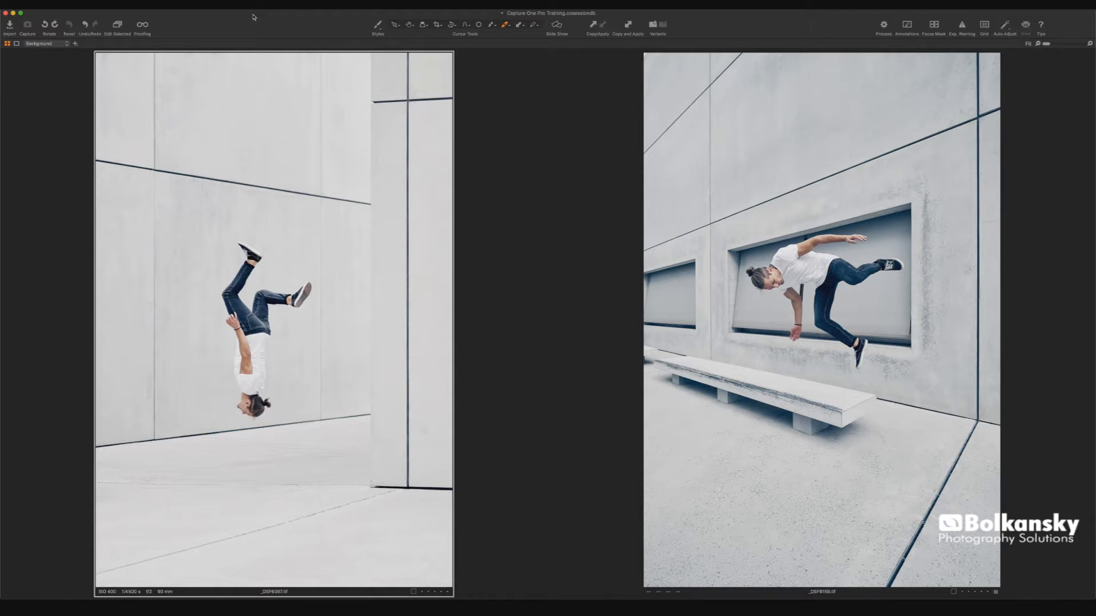
key(super+b)
key(super+b)
key(super+t)
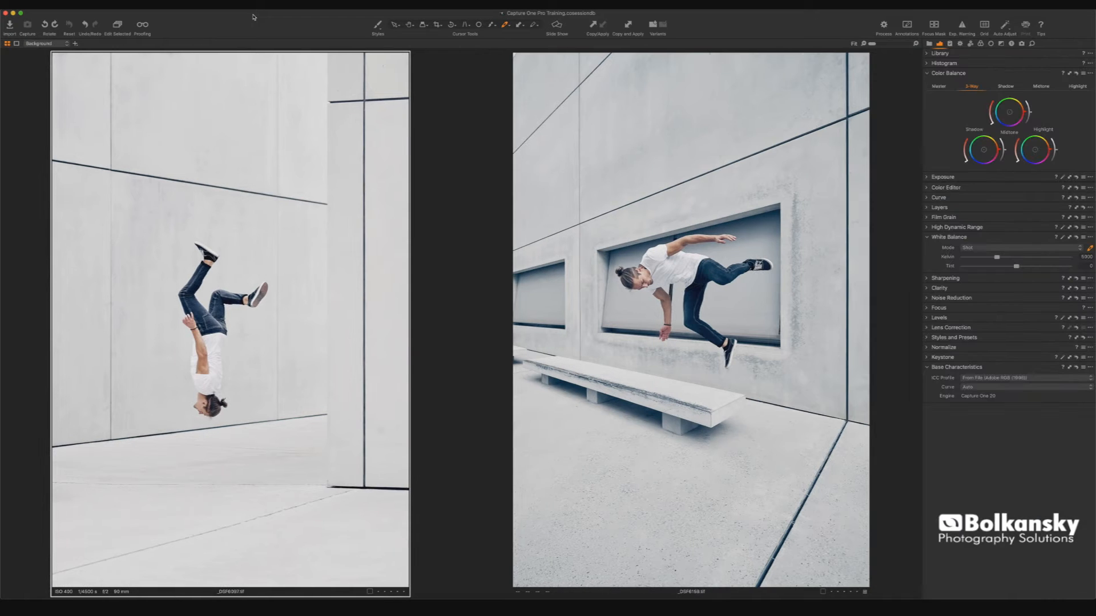
key(super+b)
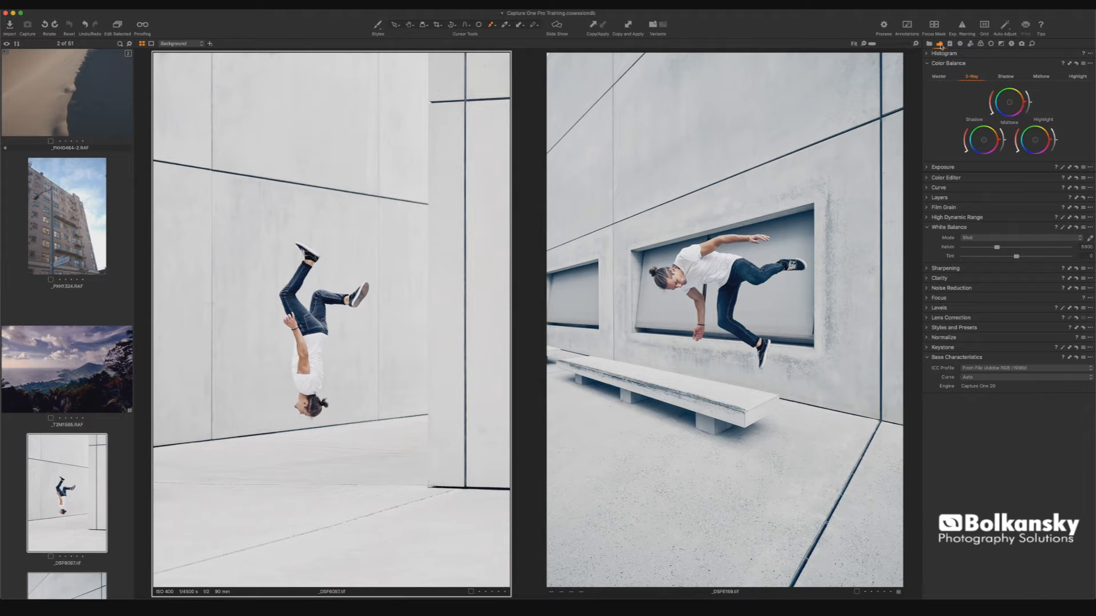
- Switch the tool panel between the metadata, adjustments, output and library tool tabs
key(shift+super+t)
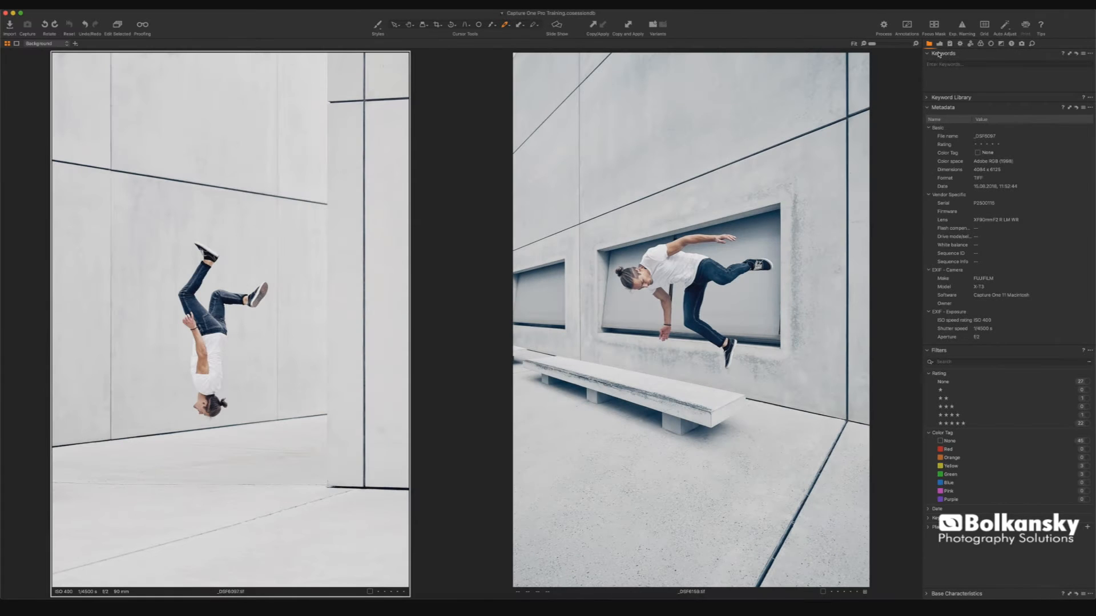
click(939, 43)
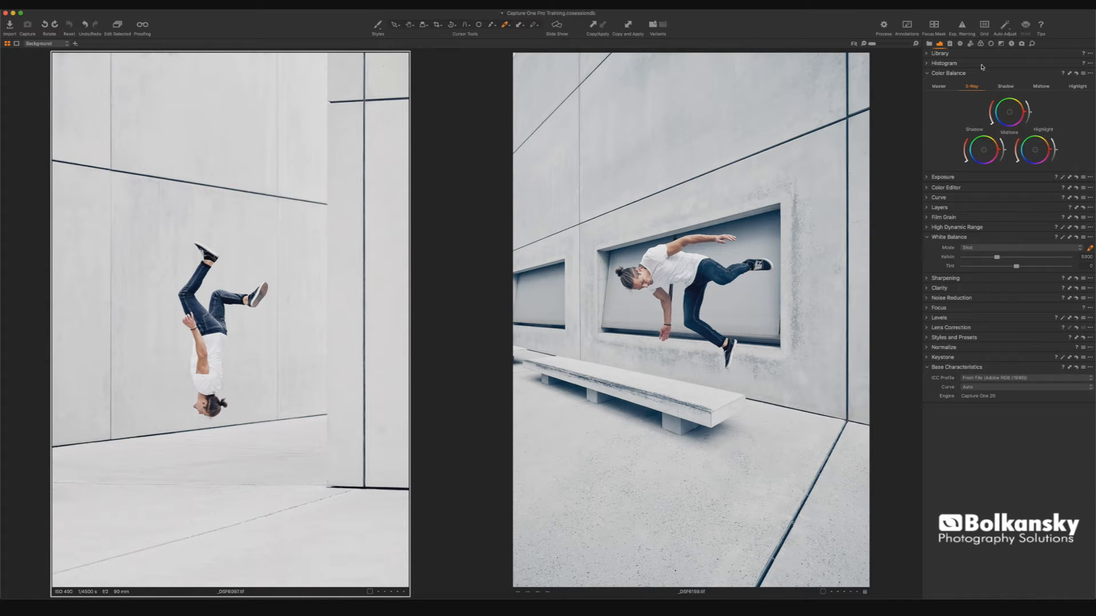
click(959, 43)
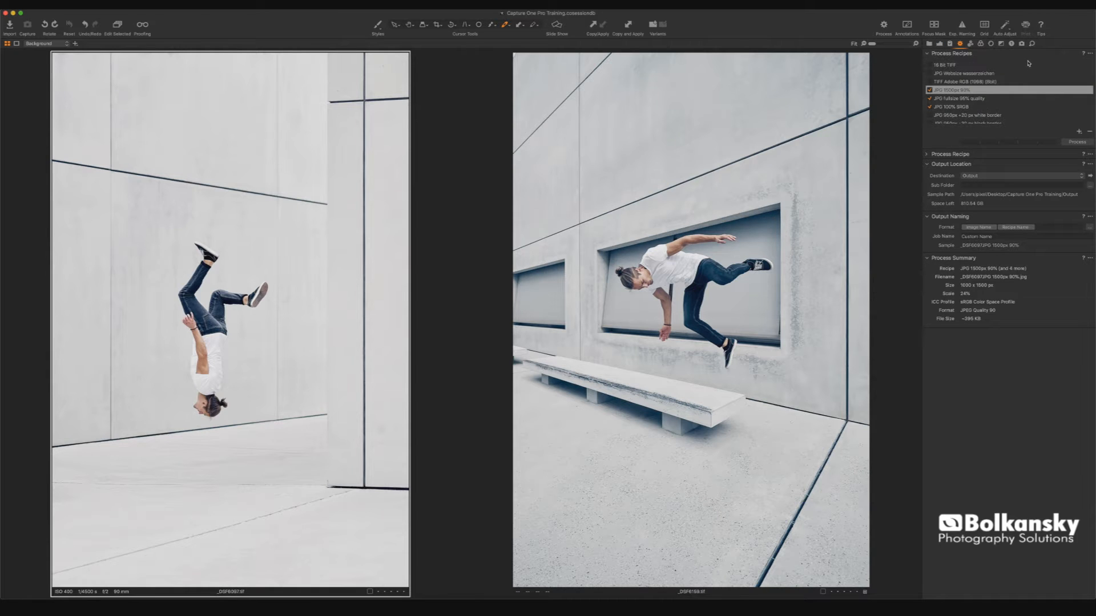
click(1022, 44)
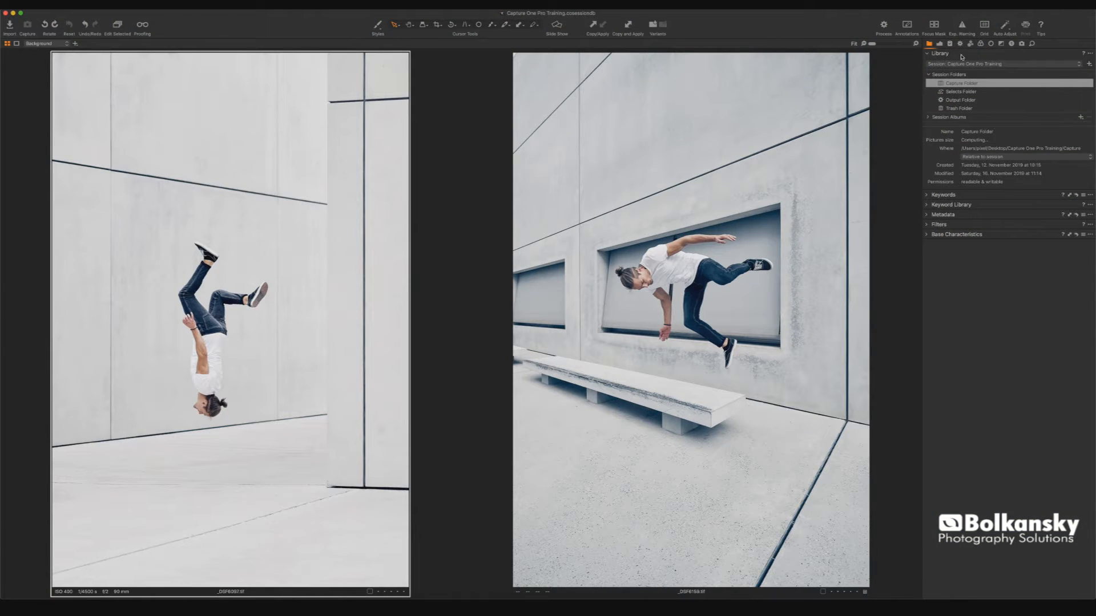
- Detach the Library tool as a floating panel and dock it at the top of the color adjustments tab
drag(962, 56, 739, 99)
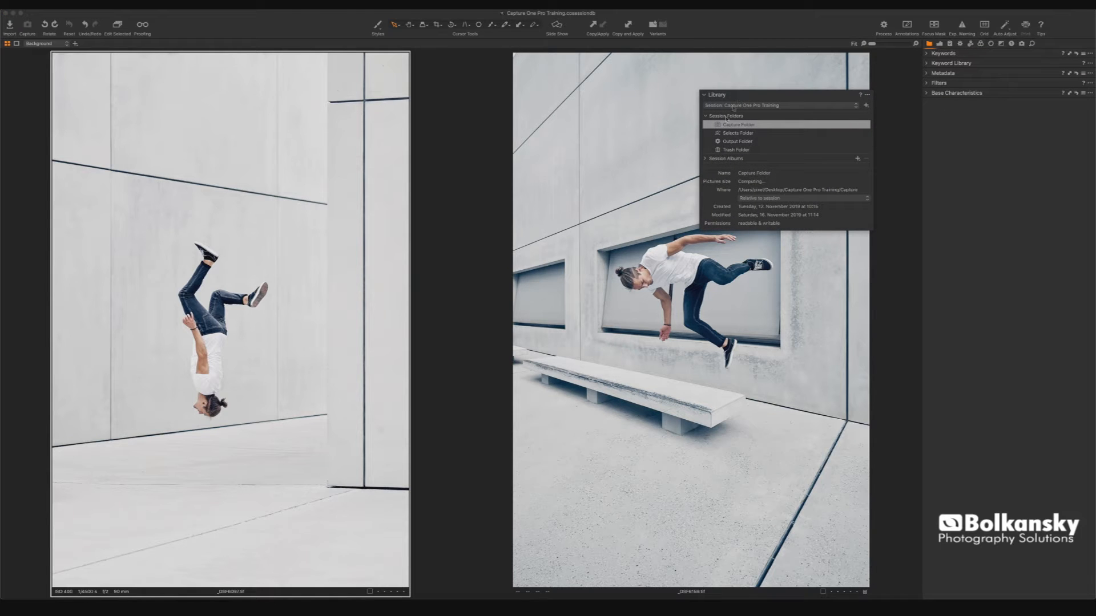
click(940, 44)
drag(800, 95, 991, 56)
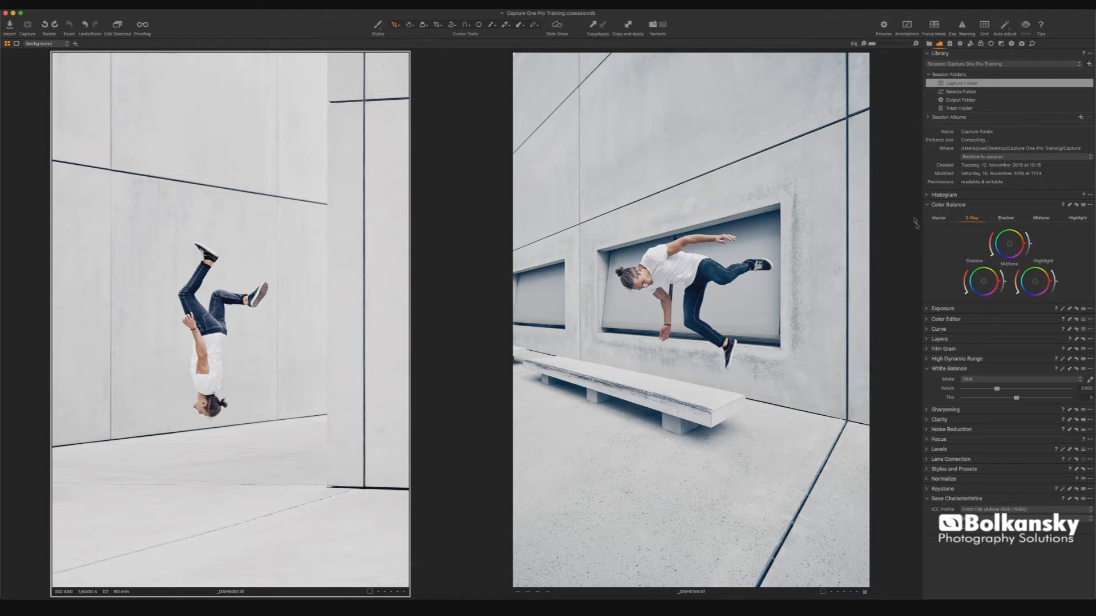
- Examine the Exposure tool's options and expand the White Balance tool in the panel
scroll(946, 104, down, 5)
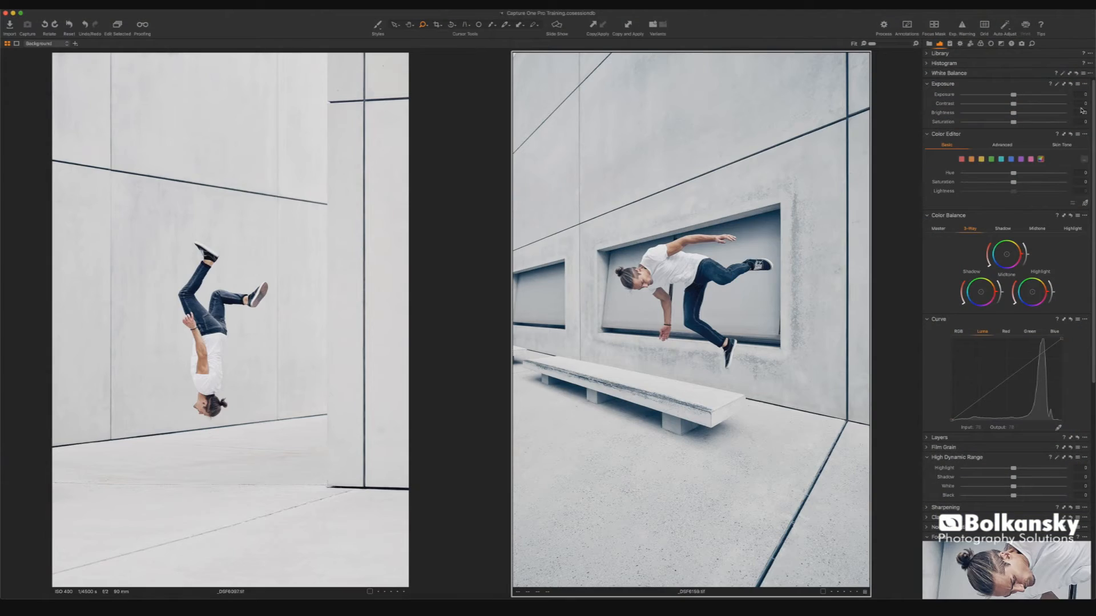
click(1084, 84)
click(1052, 116)
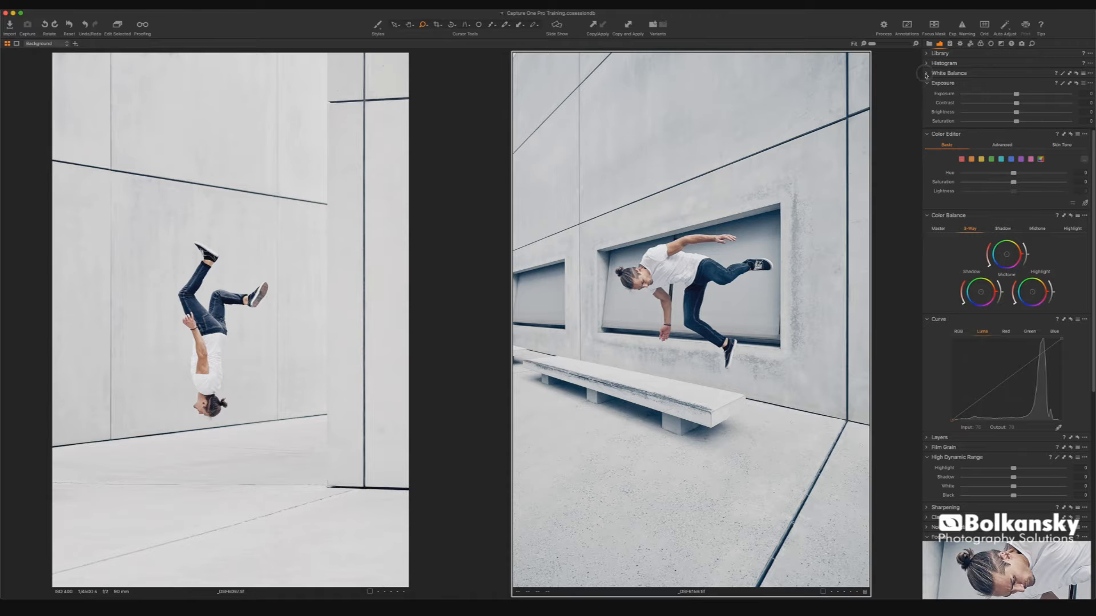
click(928, 75)
scroll(971, 210, down, 10)
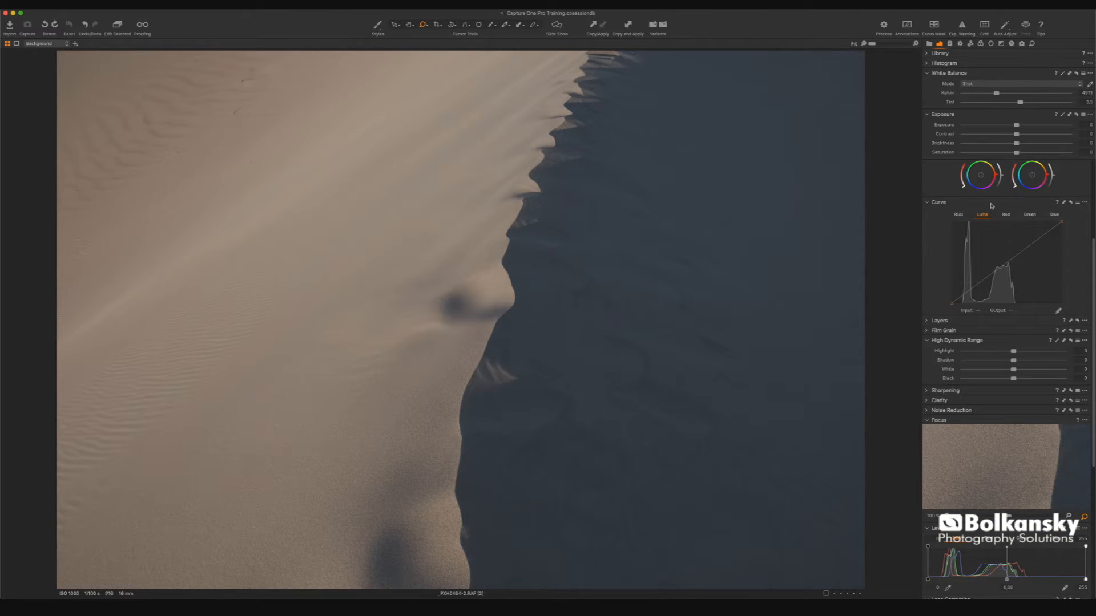
- Reorder the Curve tool in the tool panel and pan across the zoomed sand dune photo
drag(934, 210, 40, 74)
drag(184, 188, 337, 363)
drag(121, 250, 127, 259)
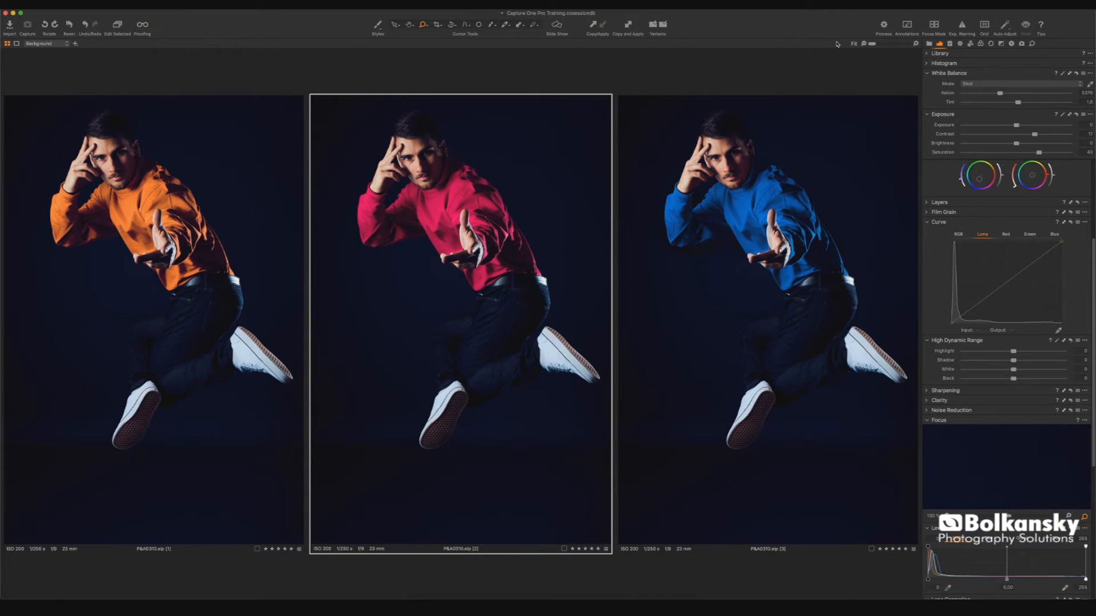
- Zoom the three jumping-man variants to 300% and pan them together to compare details
drag(870, 46, 904, 44)
scroll(764, 201, down, 10)
scroll(763, 201, right, 5)
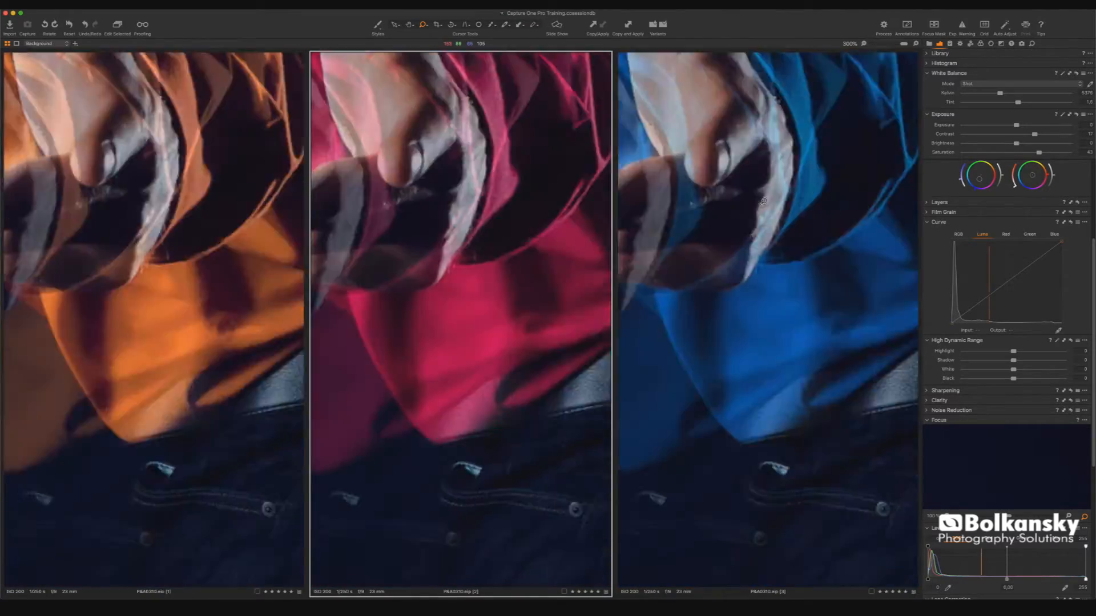
scroll(763, 201, down, 6)
scroll(763, 200, up, 4)
scroll(763, 201, left, 6)
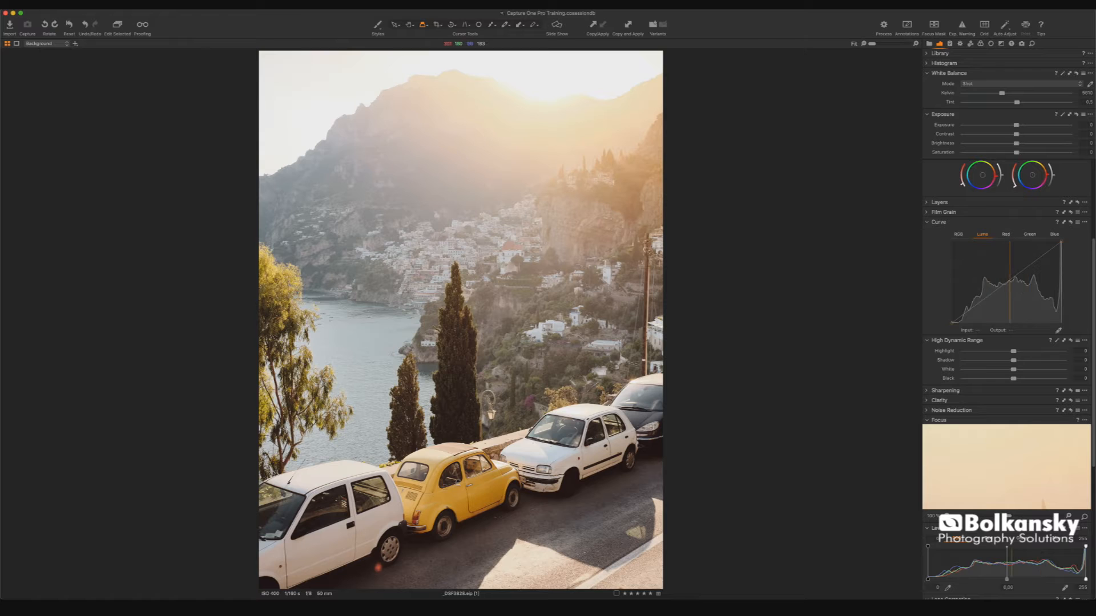
drag(416, 495, 420, 493)
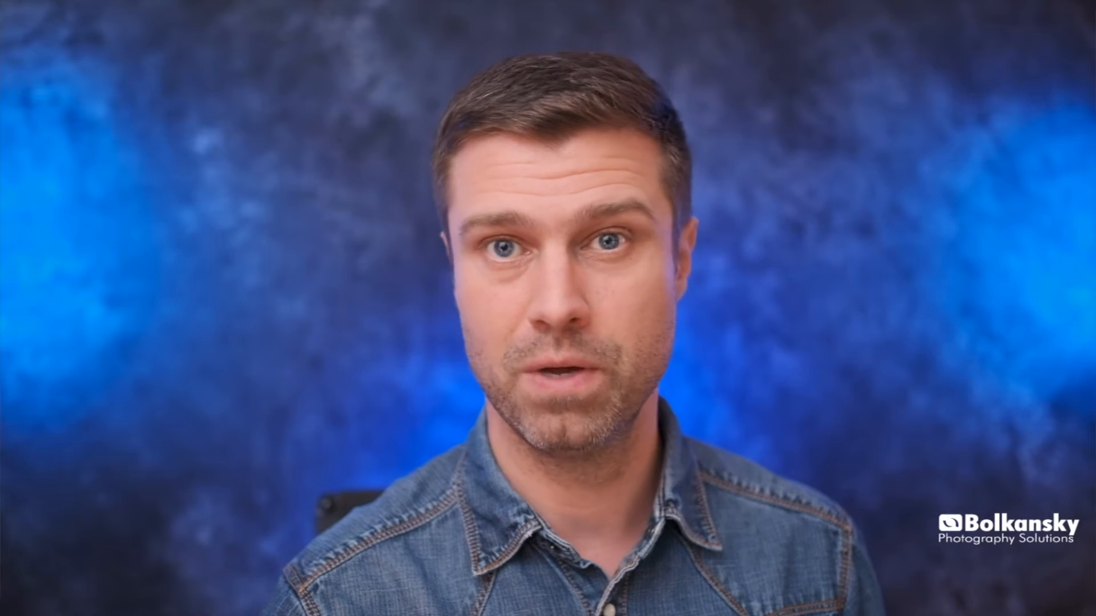
drag(358, 282, 358, 283)
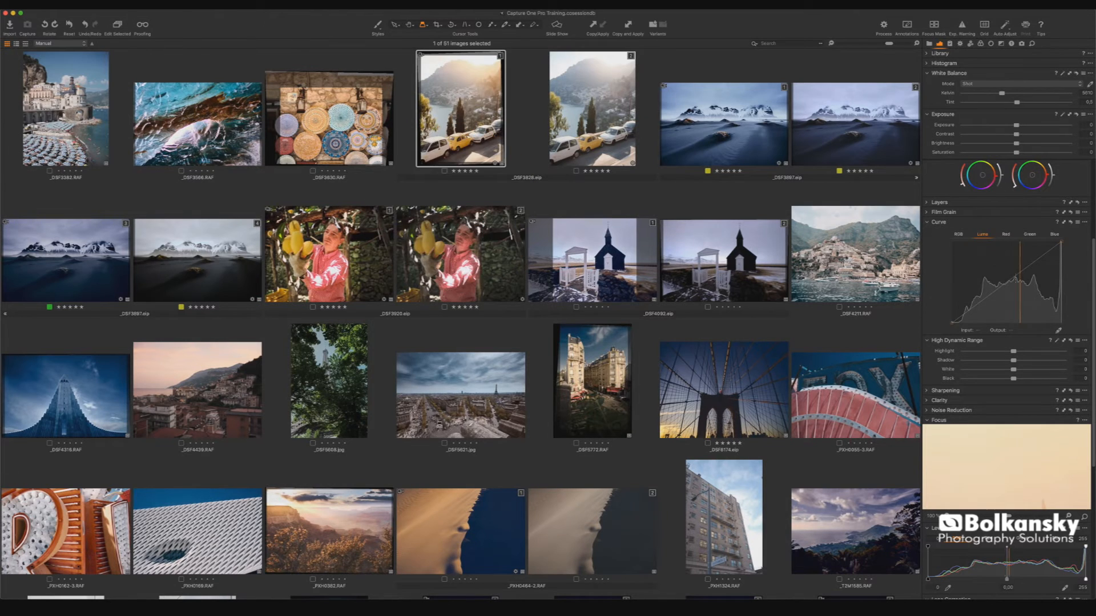
drag(438, 427, 439, 427)
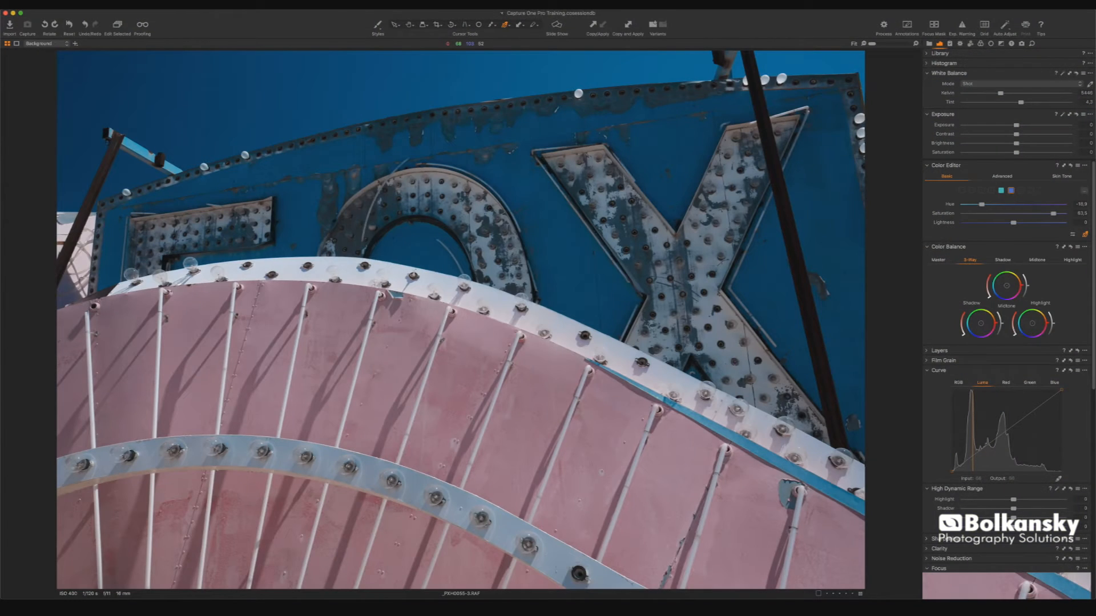
mouse_move(667, 182)
mouse_down()
mouse_move(750, 182)
mouse_move(649, 181)
mouse_up()
- Adjust the hue and saturation of the blue sign by dragging directly on it in the image
click(477, 361)
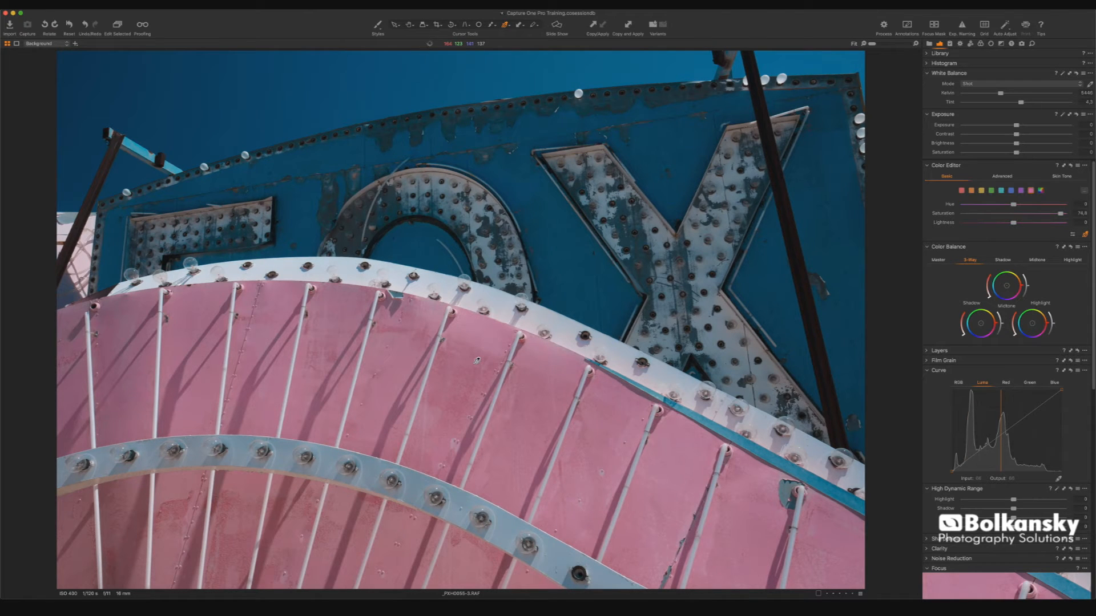
drag(477, 360, 415, 361)
drag(554, 224, 521, 225)
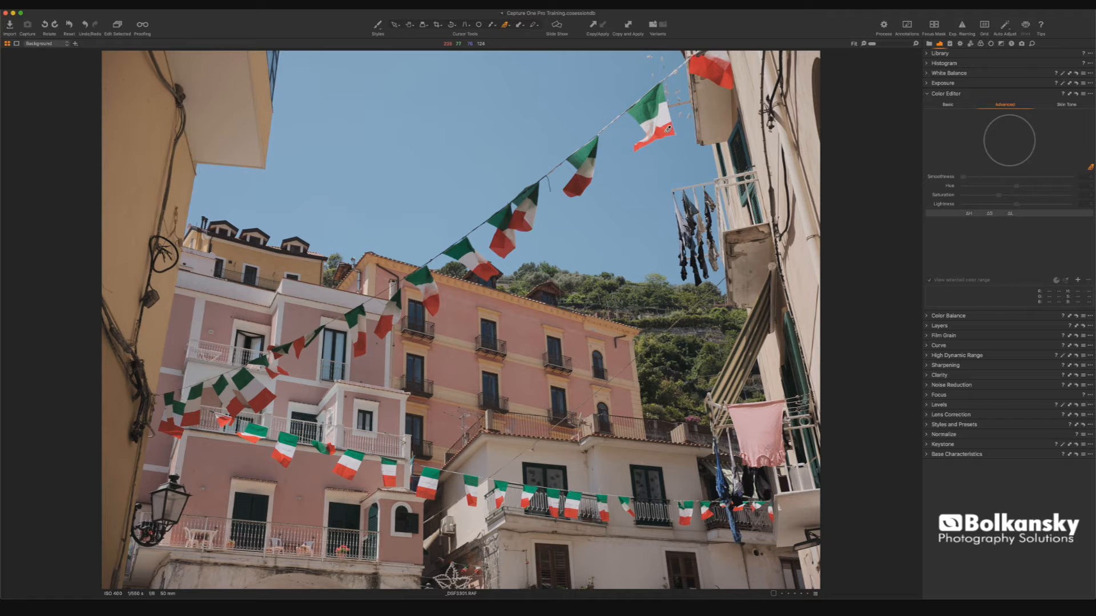
- Pick a red flag with the Advanced Color Editor and turn on viewing of the selected color range
click(666, 130)
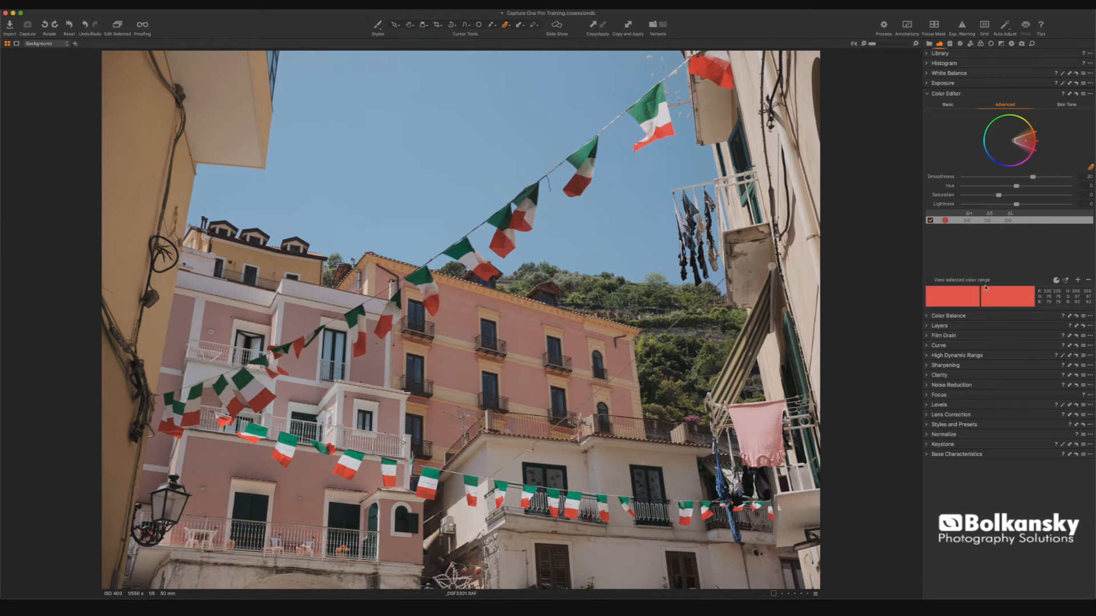
click(929, 280)
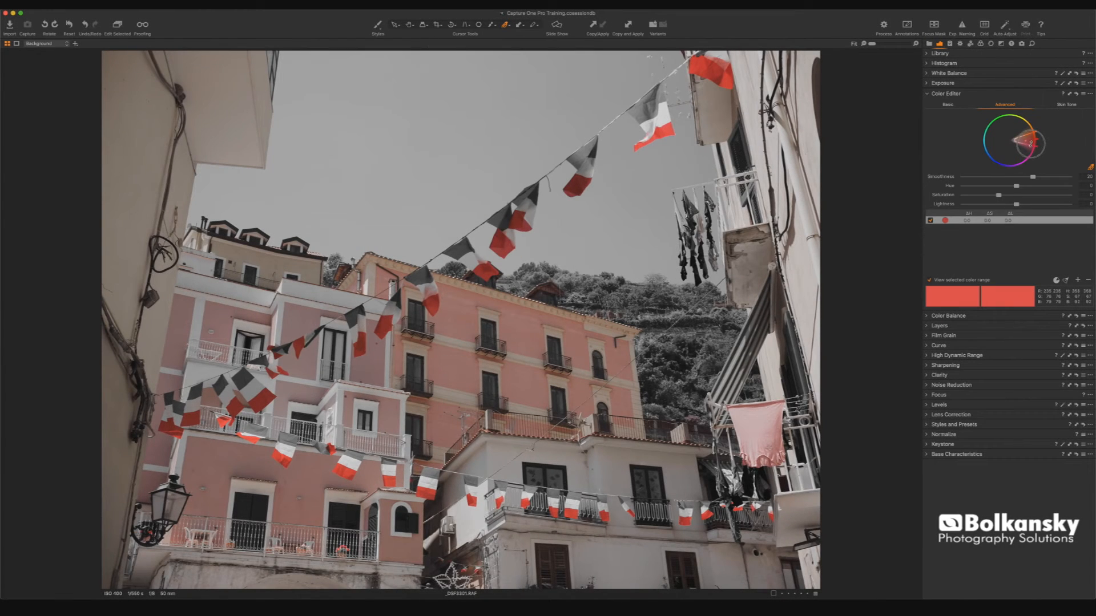
- Widen the selected red color range on the color wheel and shift its hue
drag(1033, 131, 1025, 139)
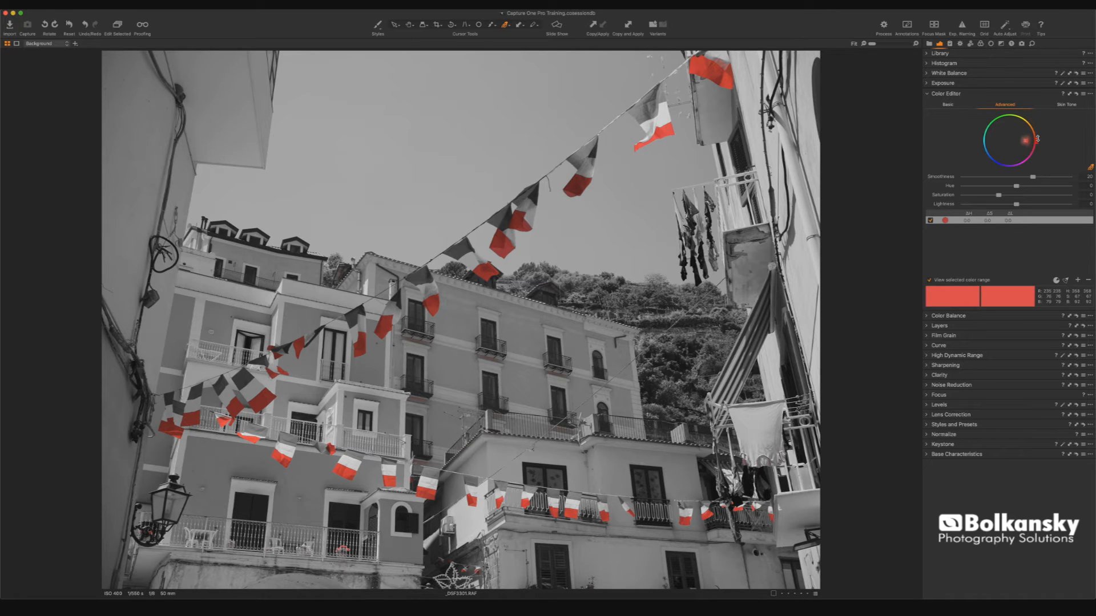
drag(1015, 186, 1029, 206)
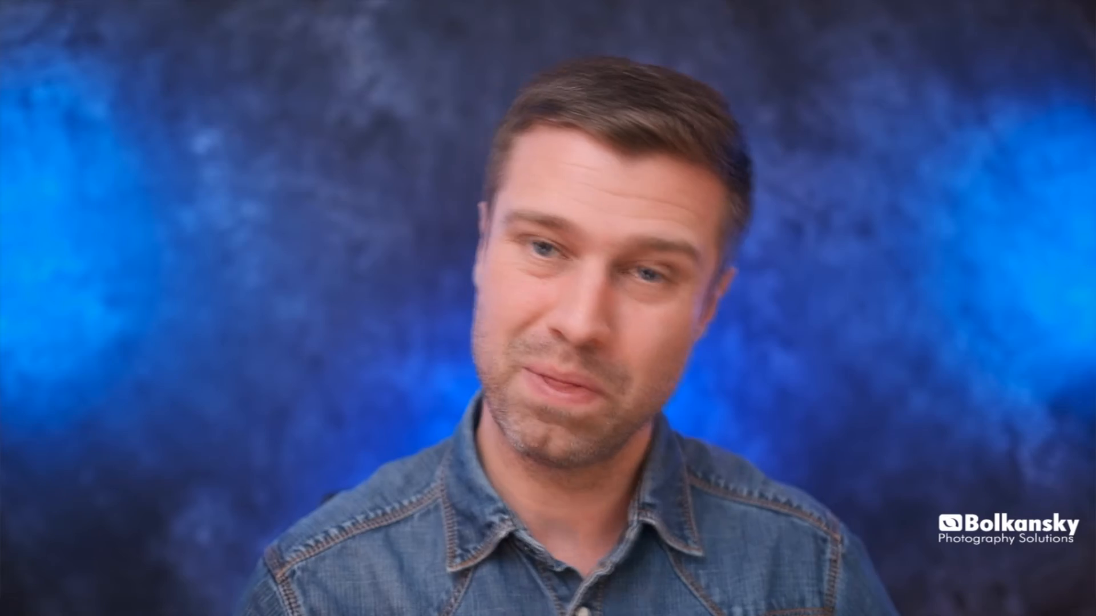
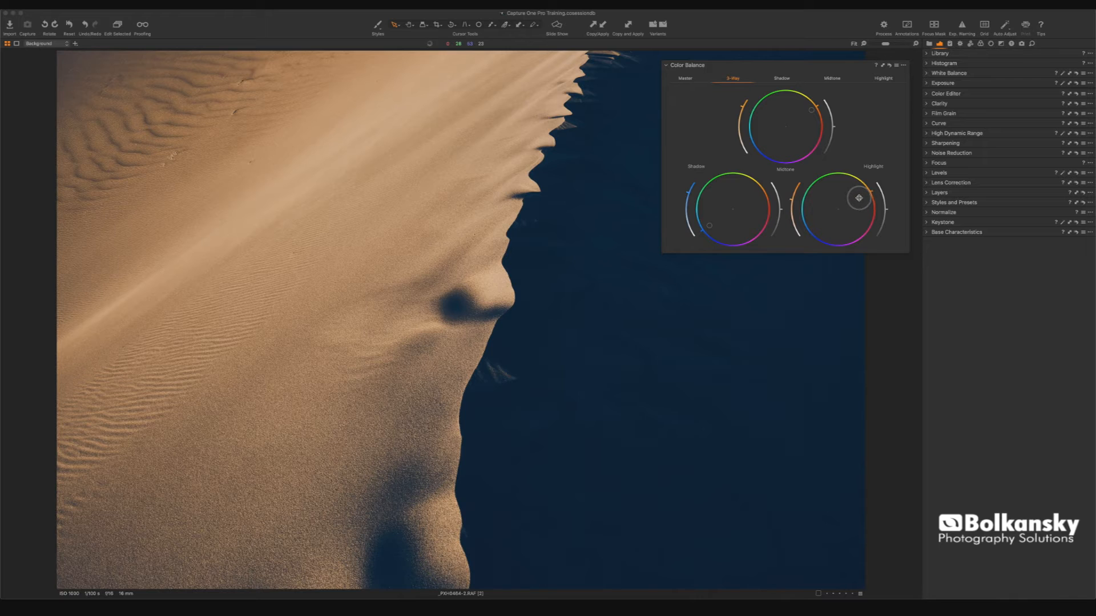
- Adjust the midtone and shadow wheel sliders in the 3-Way Color Balance tool for the dune image
drag(741, 107, 743, 104)
drag(686, 192, 690, 188)
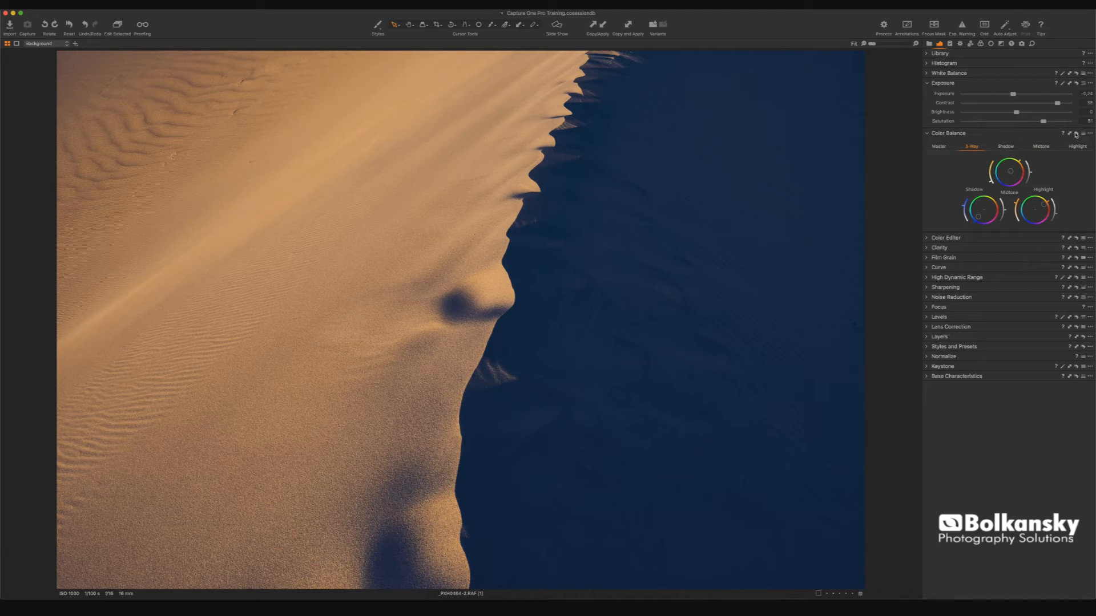
click(1077, 134)
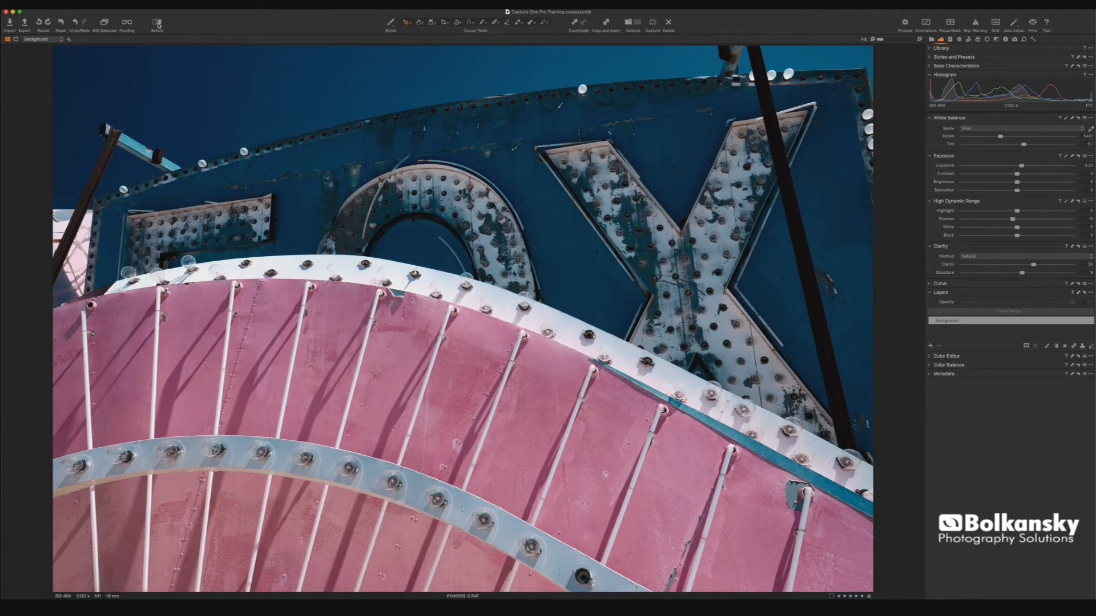
- Toggle the Before view on and off to compare the edited neon sign with the original
click(159, 25)
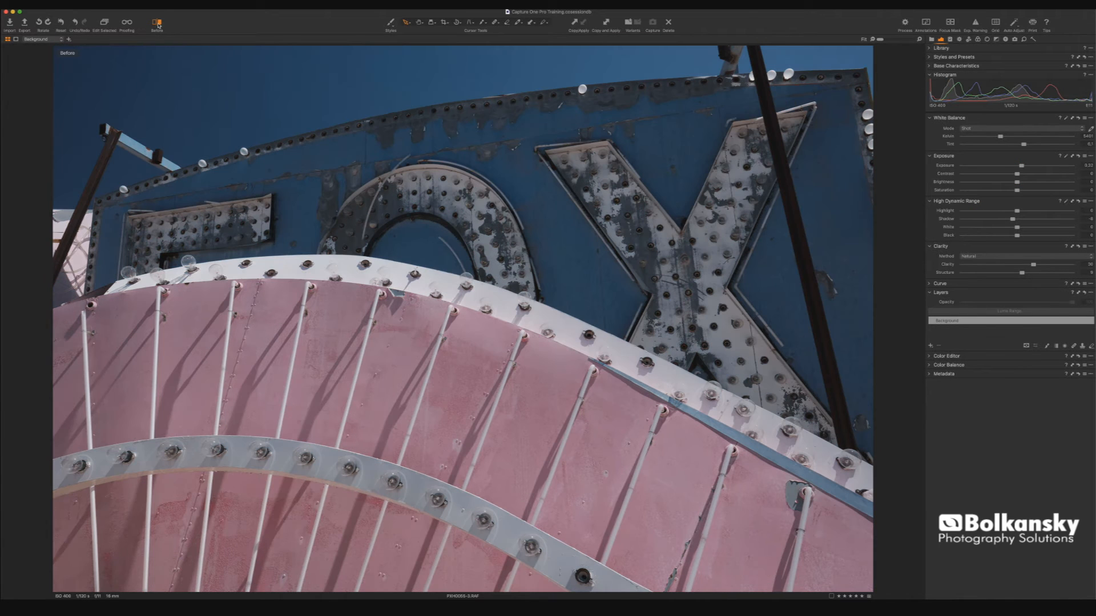
click(158, 25)
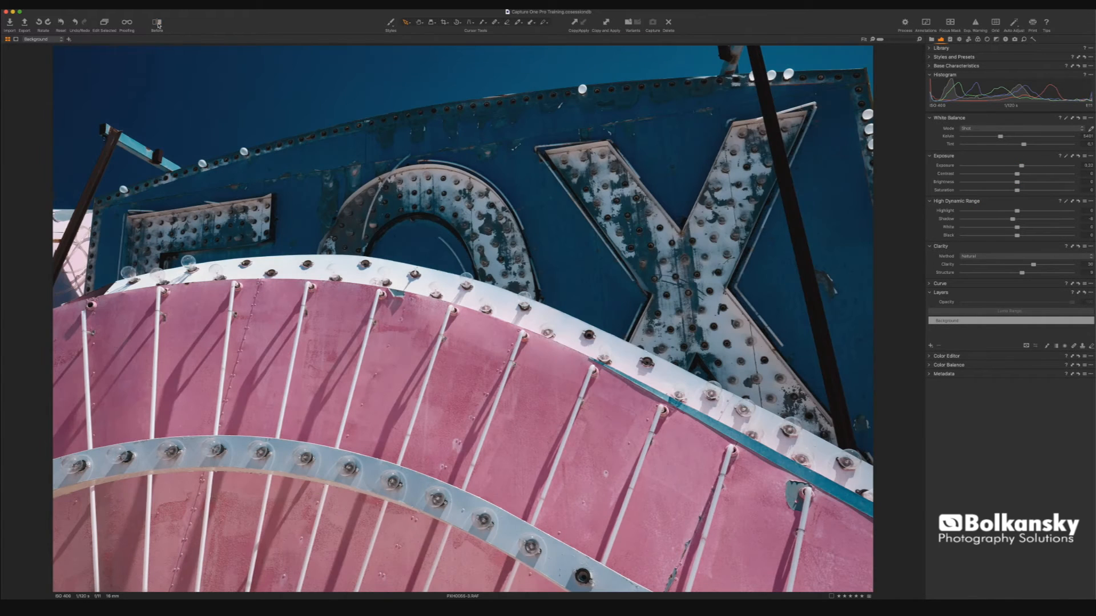
click(159, 25)
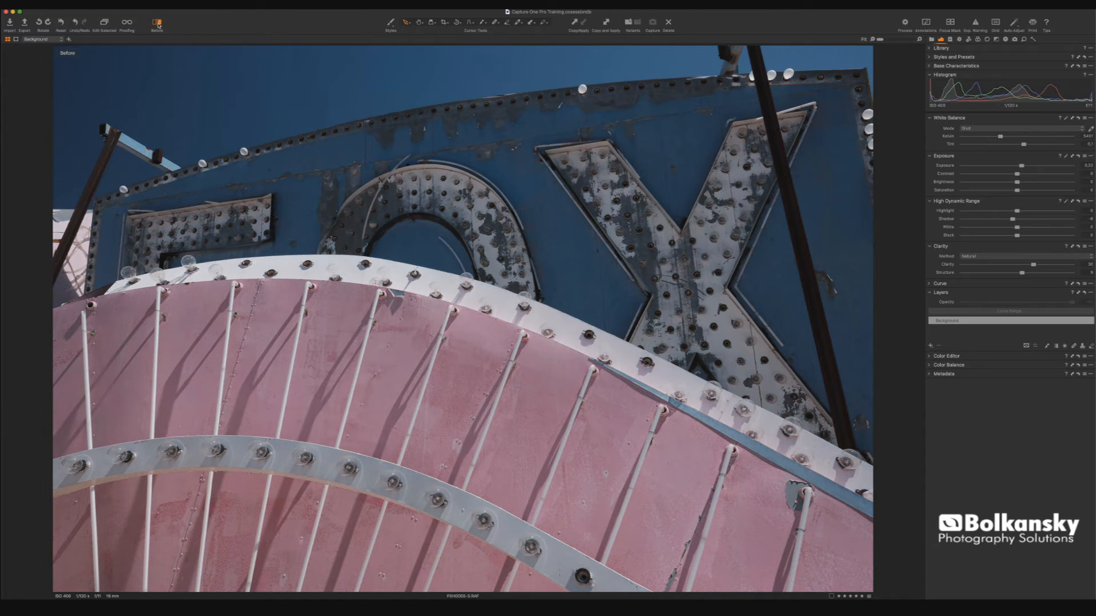
click(159, 24)
- Switch the Before view to Split View Slider and move the divider across the neon sign image
click(162, 31)
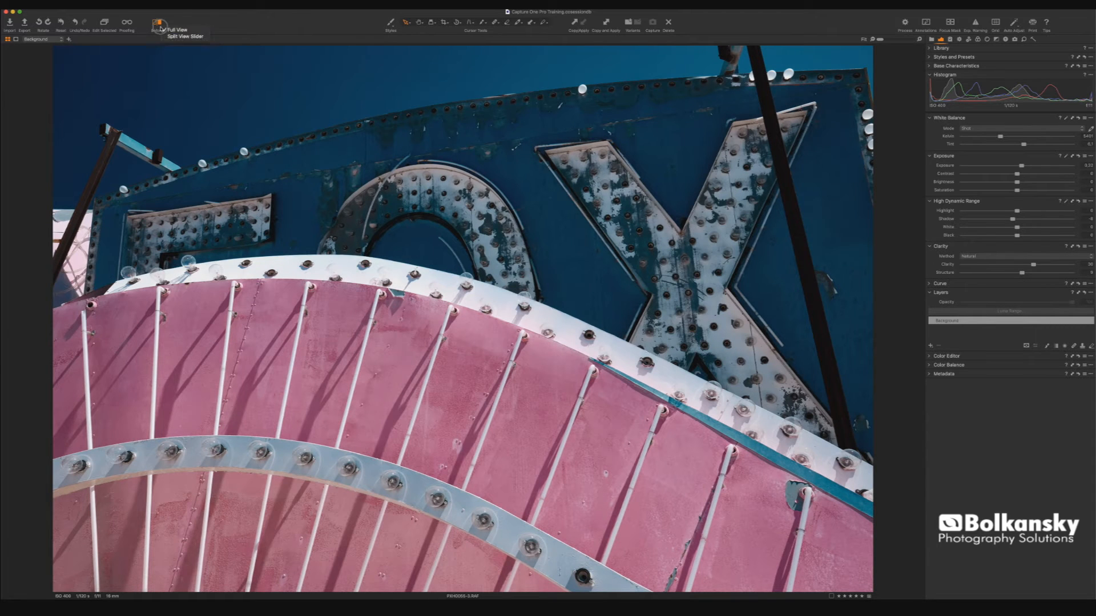
click(182, 36)
drag(463, 319, 420, 319)
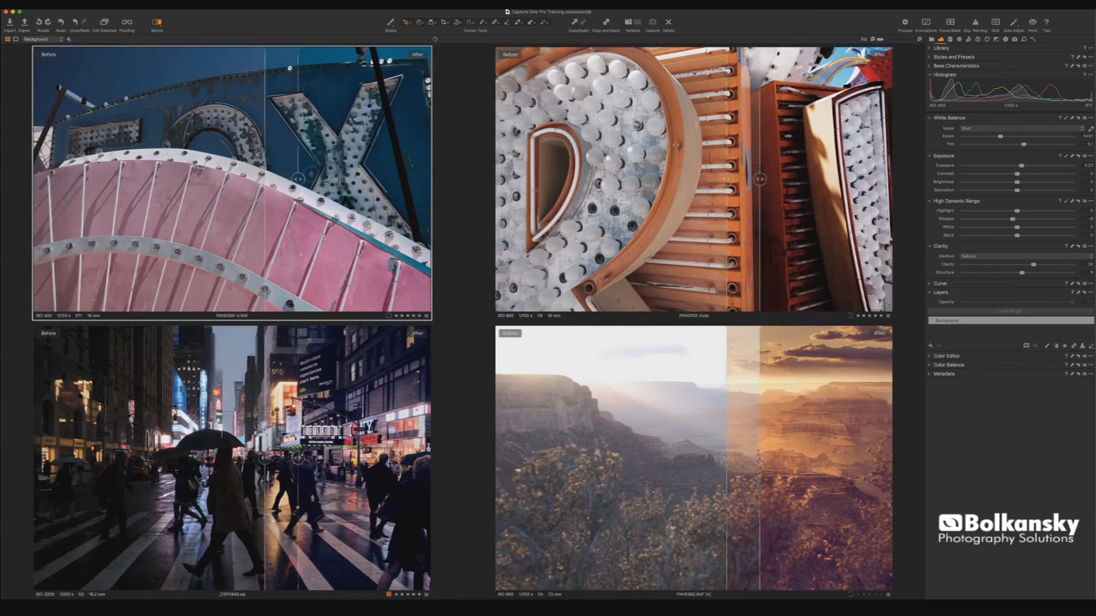
mouse_move(304, 179)
mouse_down()
mouse_move(426, 179)
mouse_move(325, 179)
mouse_up()
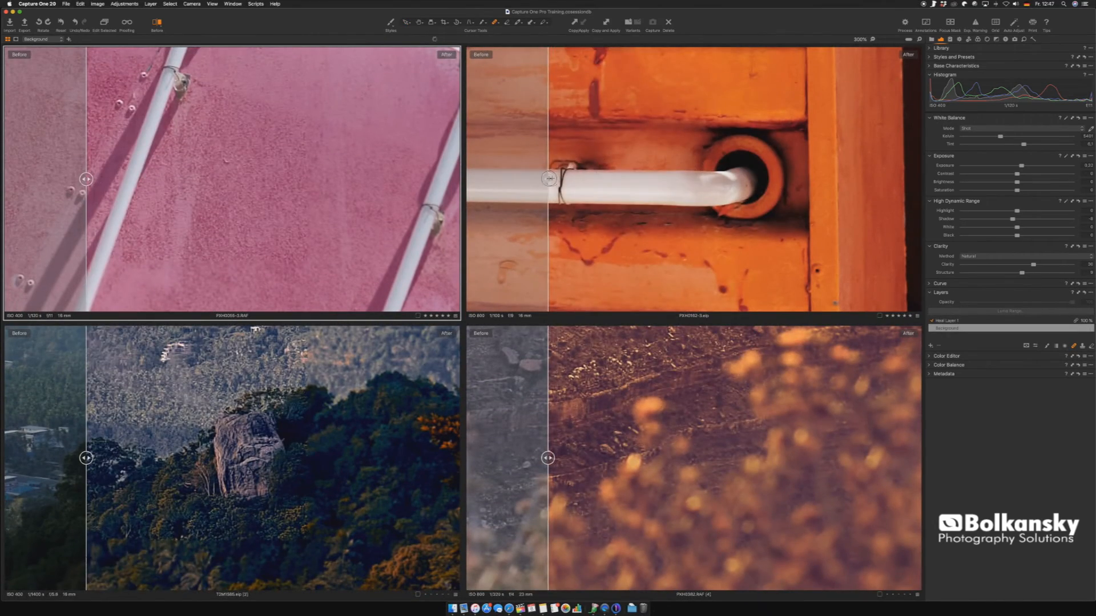
drag(549, 179, 466, 178)
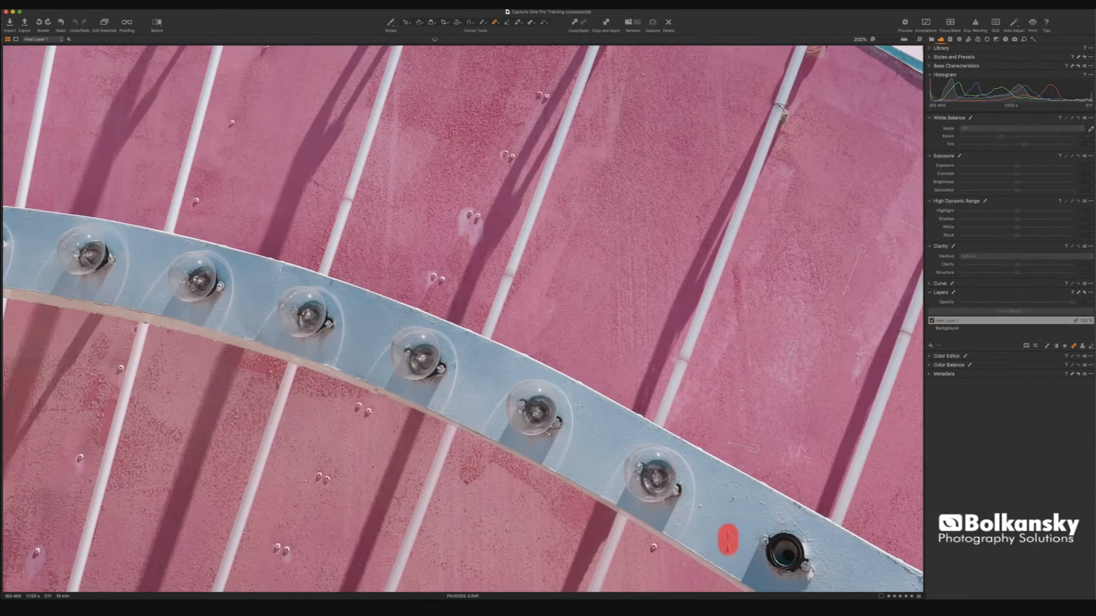
- Brush small mask dabs on the new layer while panning around the sign at 200%
drag(728, 535, 727, 544)
click(355, 409)
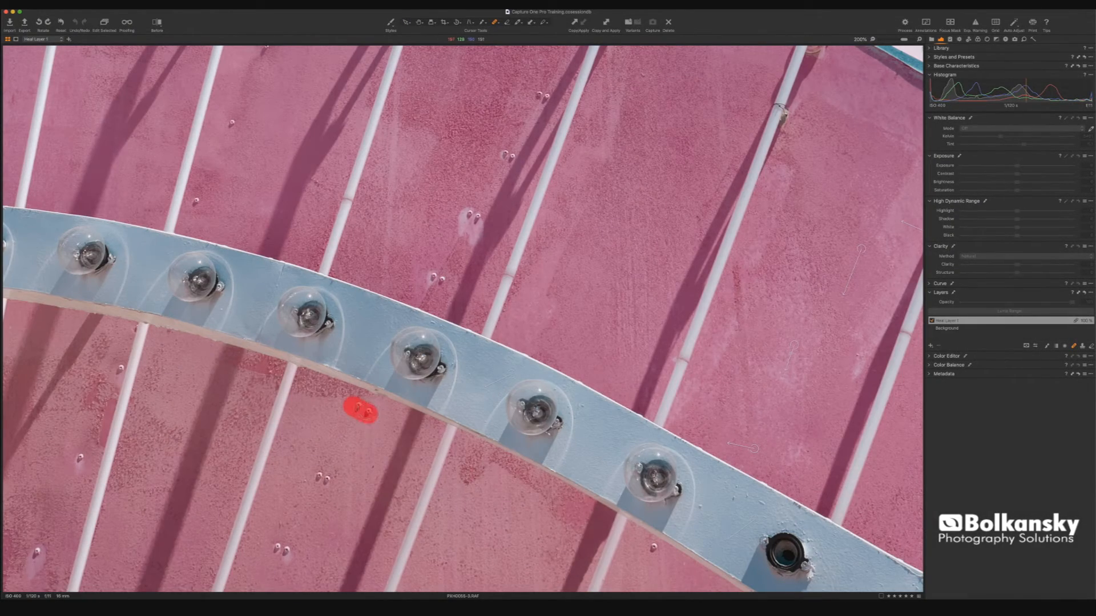
click(318, 480)
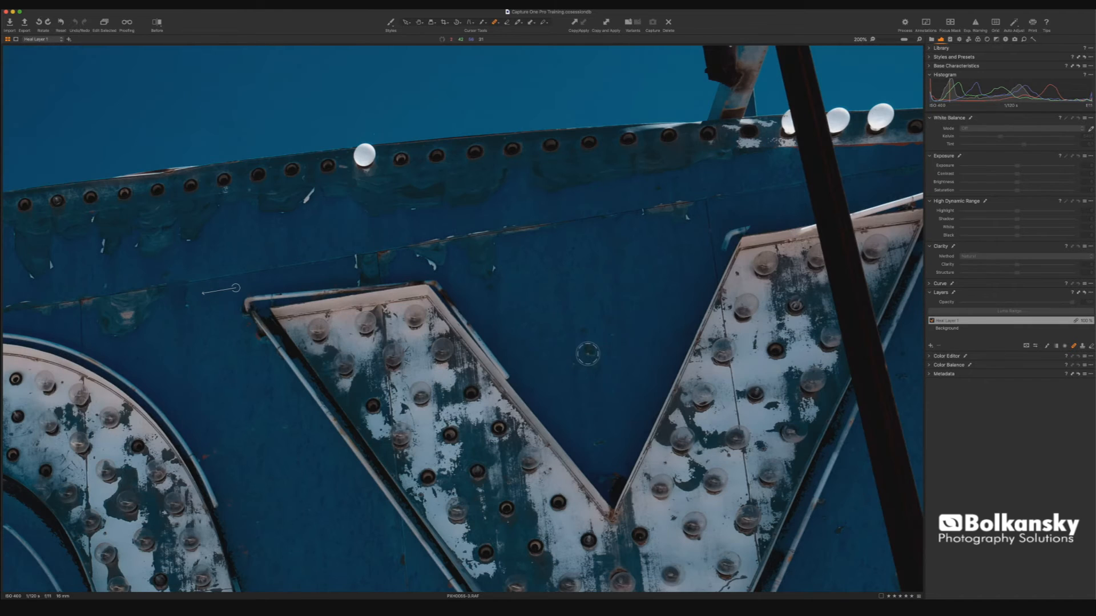
drag(598, 352, 567, 367)
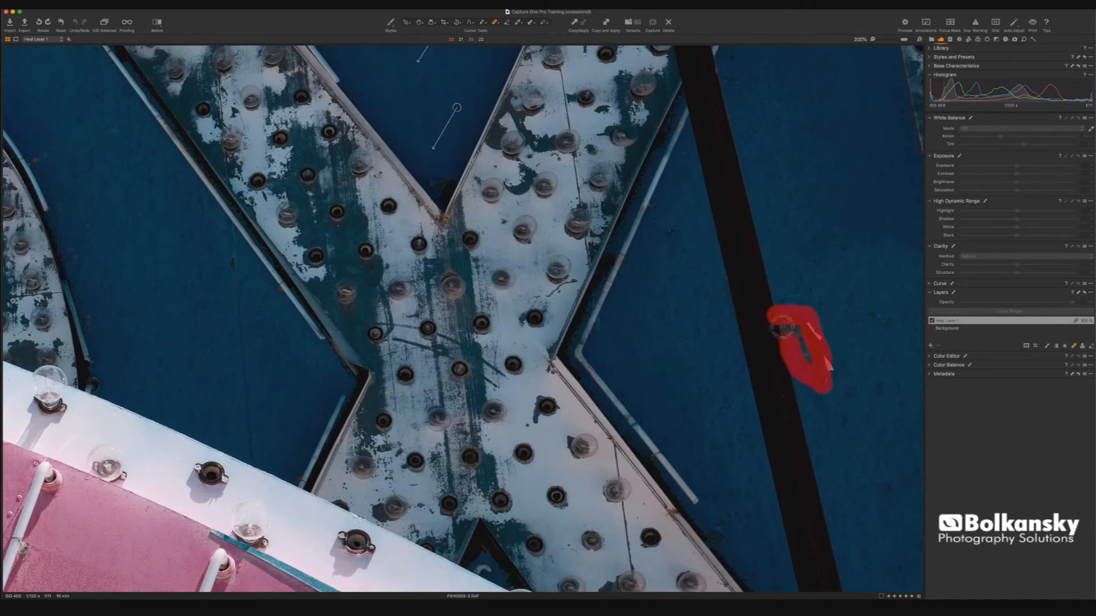
mouse_move(782, 326)
mouse_down()
mouse_move(828, 369)
mouse_move(816, 325)
mouse_move(780, 318)
mouse_move(787, 349)
mouse_up()
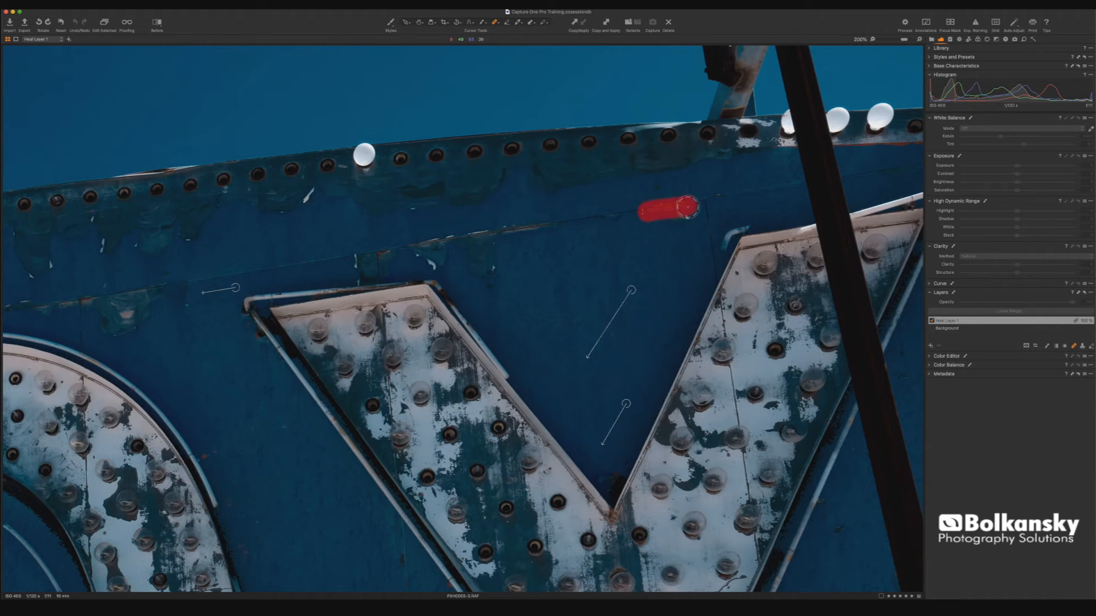
drag(684, 207, 658, 217)
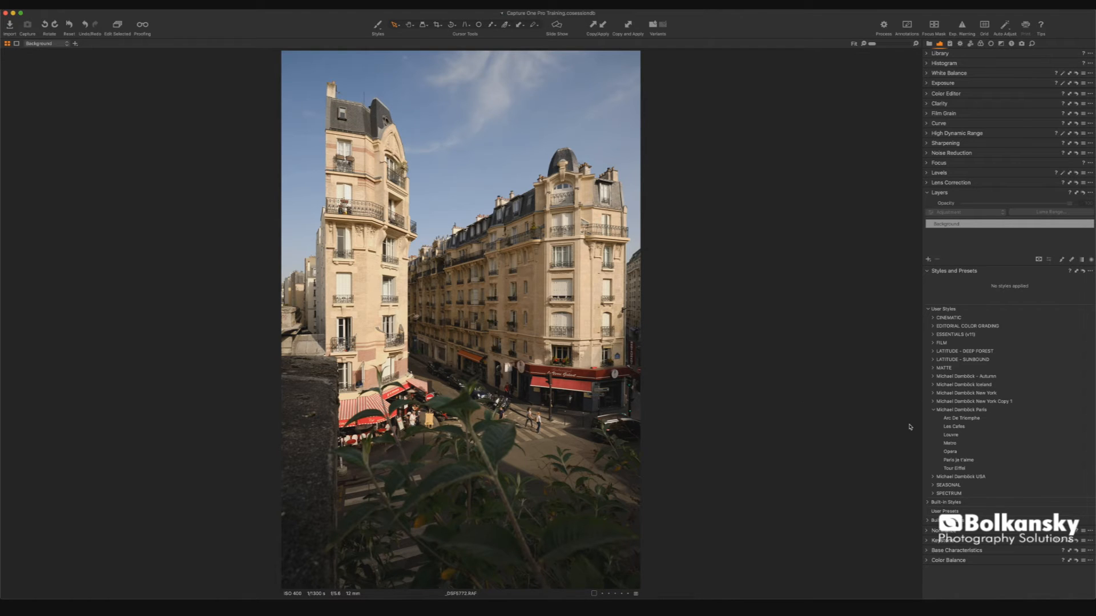
- Apply the Les Cafes user style from Michael Dambrick Paris to a new layer
click(954, 426)
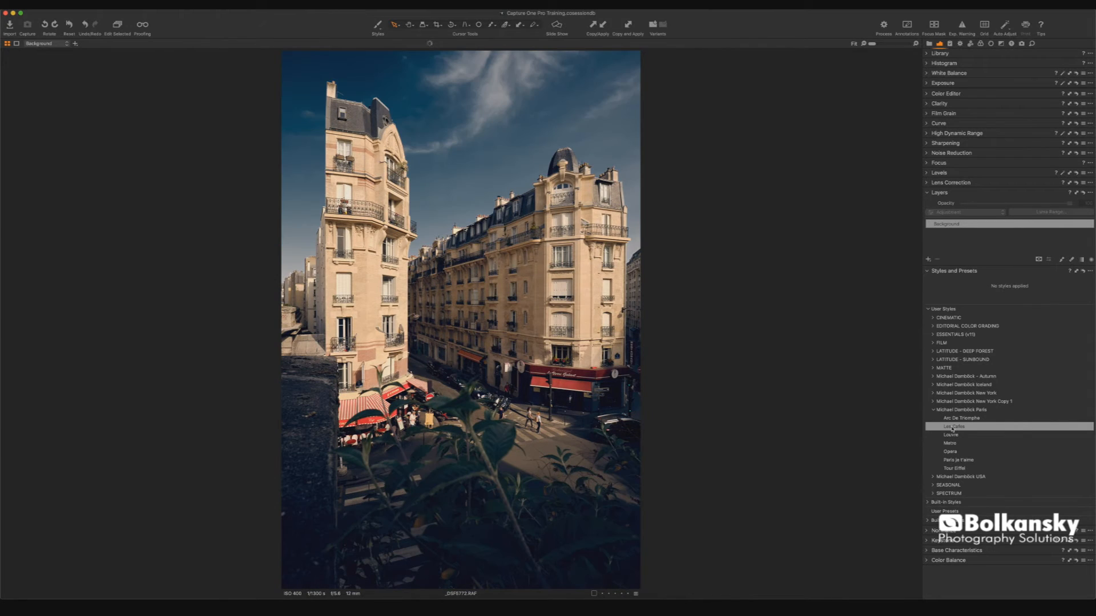
right_click(951, 429)
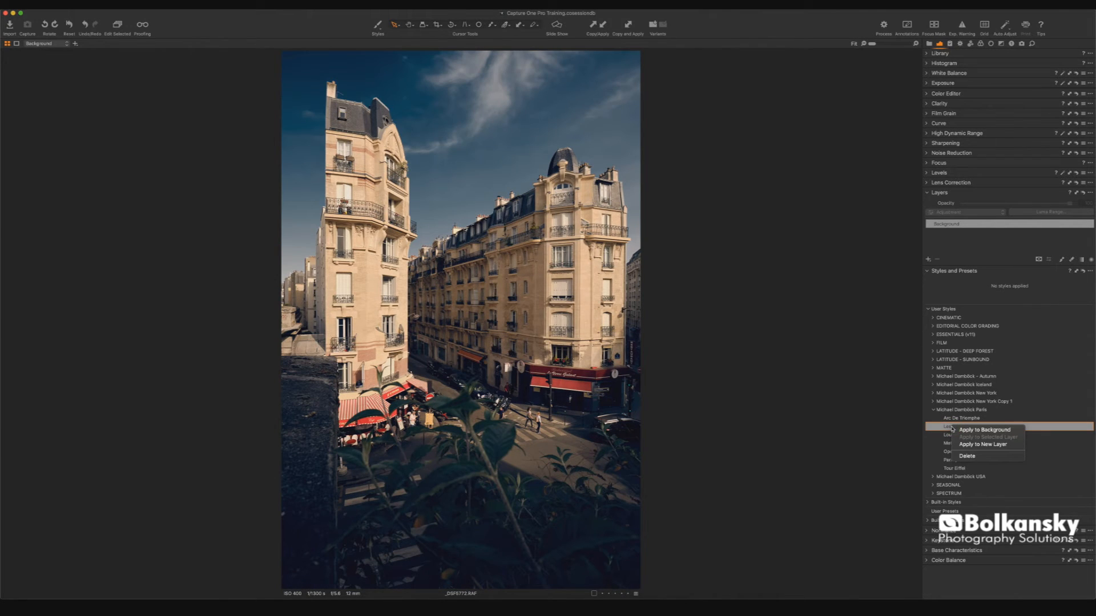
click(983, 444)
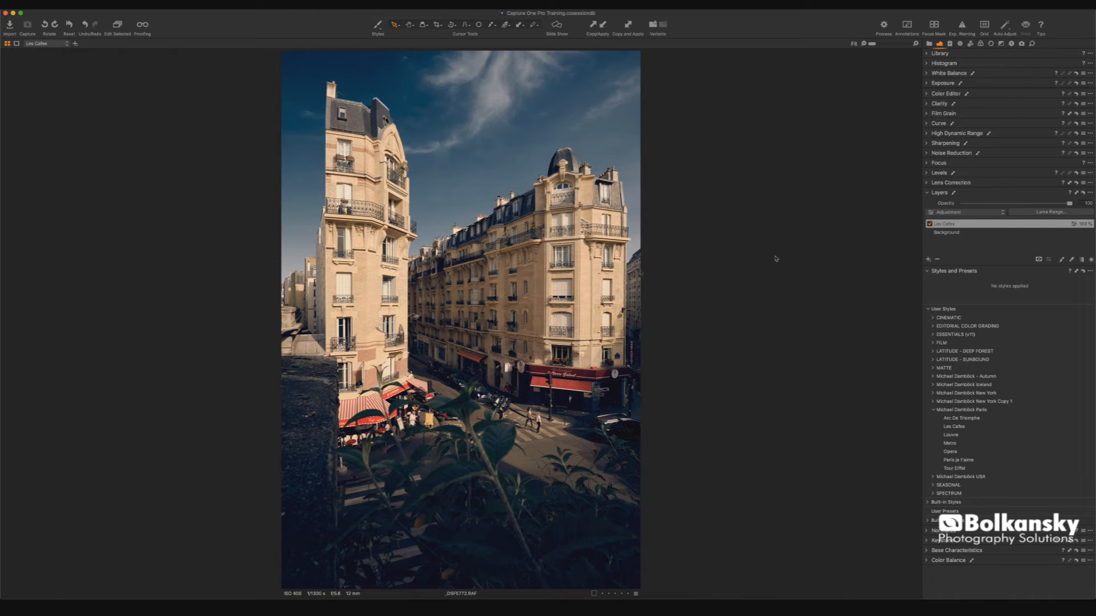
- Draw a linear gradient mask over the sky on the Les Cafes layer and adjust its lines
key(g)
drag(463, 127, 450, 308)
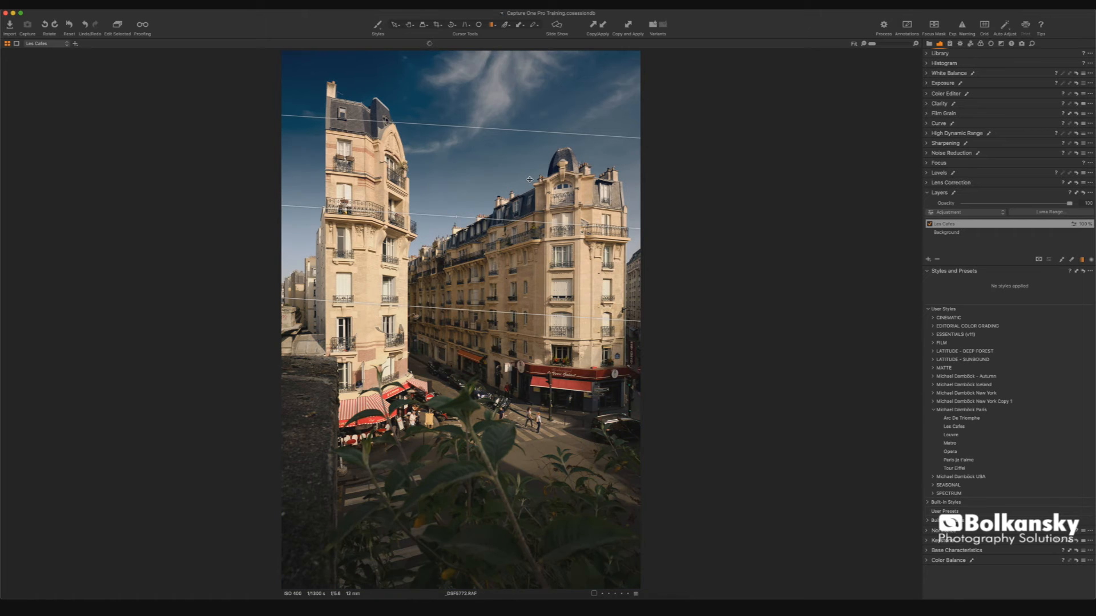
drag(615, 229, 616, 215)
drag(469, 310, 470, 406)
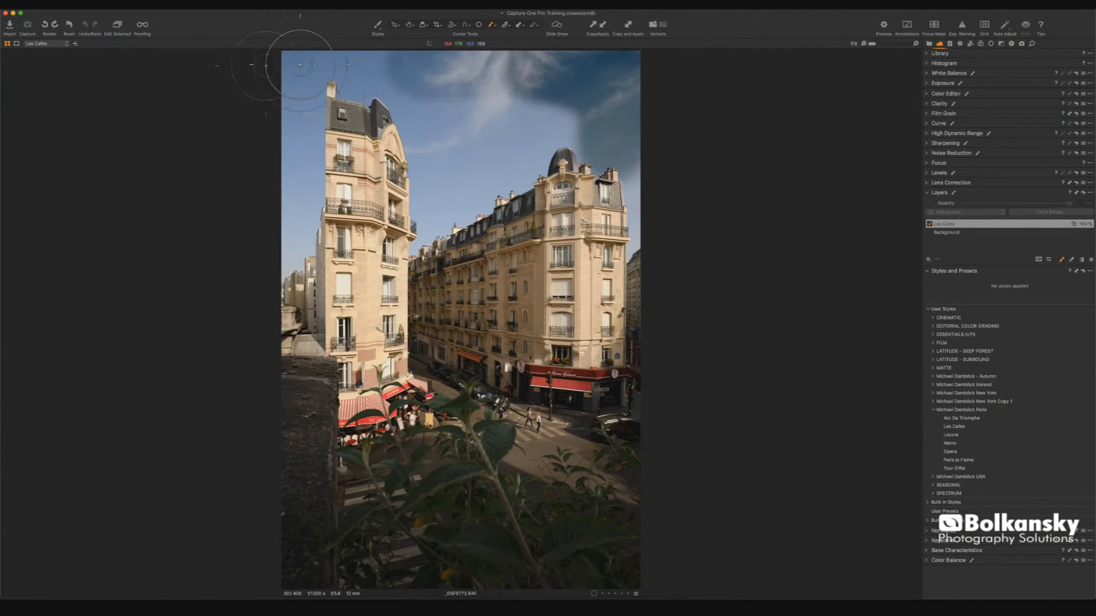
- Brush the mask along the sky and building edges, zooming in to check the result
mouse_move(291, 199)
mouse_down()
mouse_move(274, 198)
mouse_move(363, 78)
mouse_move(550, 115)
mouse_up()
drag(518, 162, 421, 237)
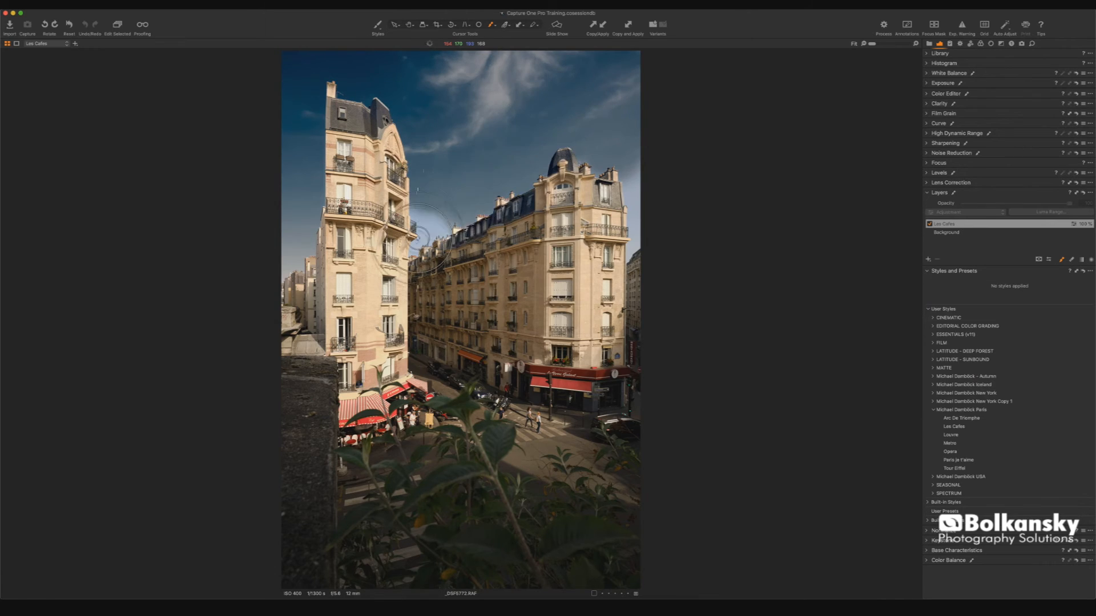
key(v)
scroll(483, 197, up, 10)
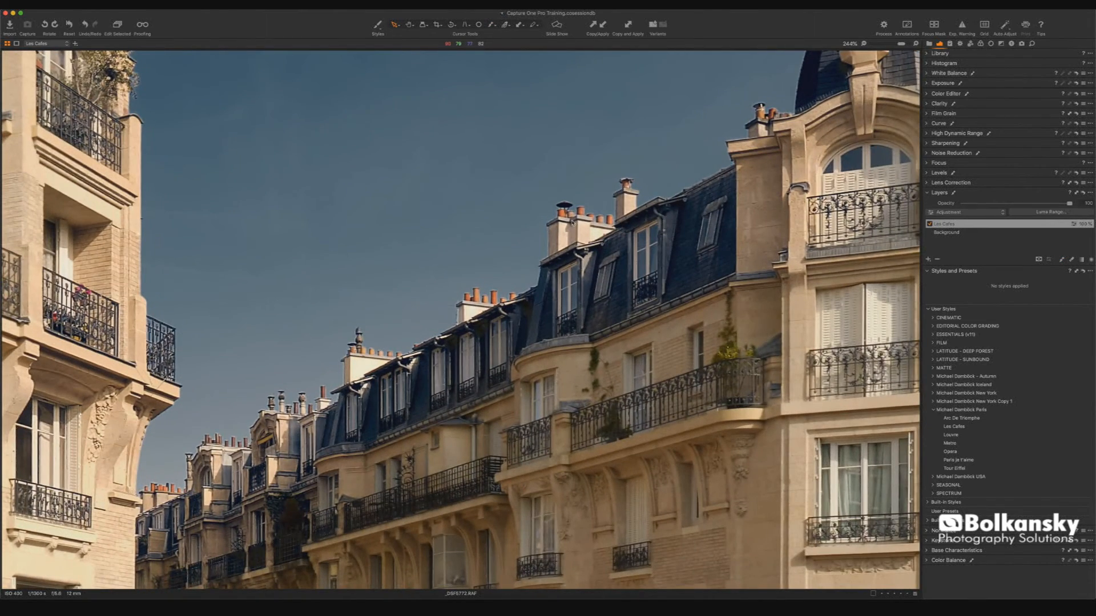
scroll(571, 222, up, 3)
key(b)
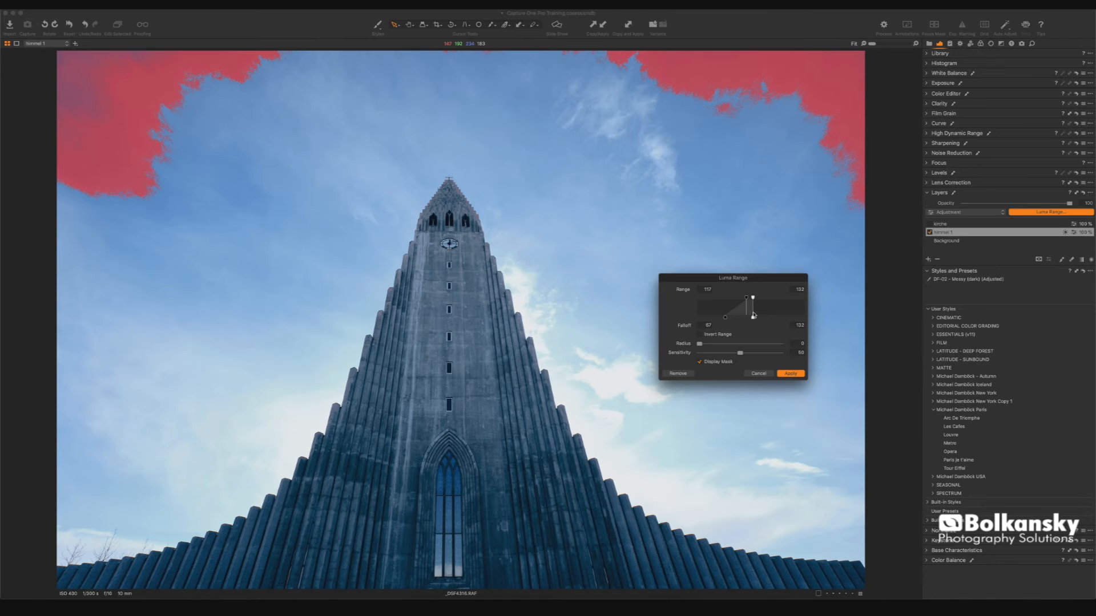
- Extend the Luma Range upper range to 255 for the cathedral sky mask and select the other layer
drag(753, 320, 812, 311)
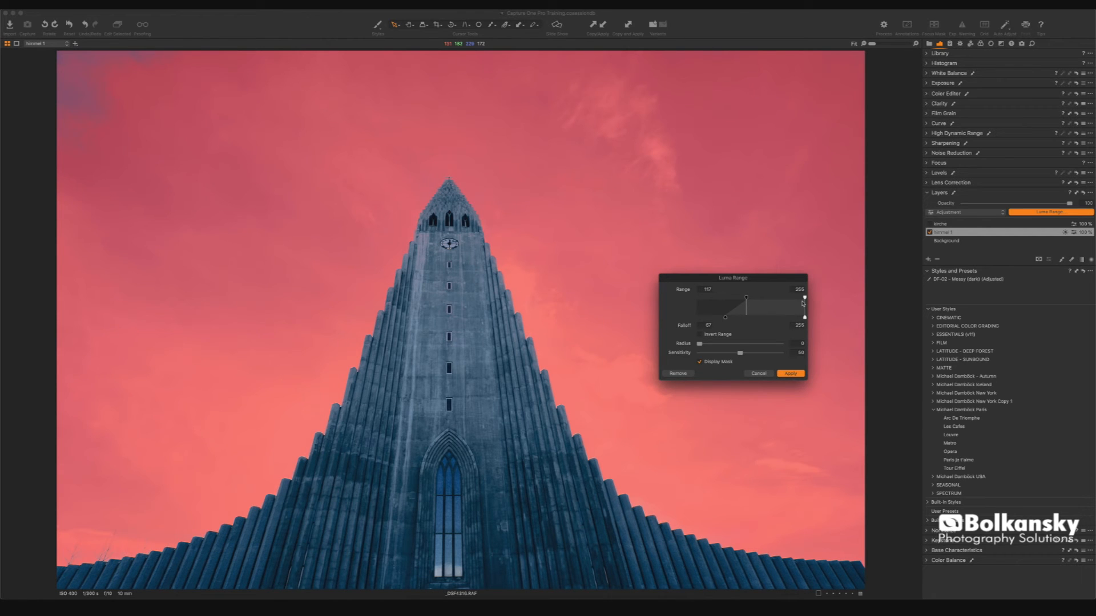
click(939, 224)
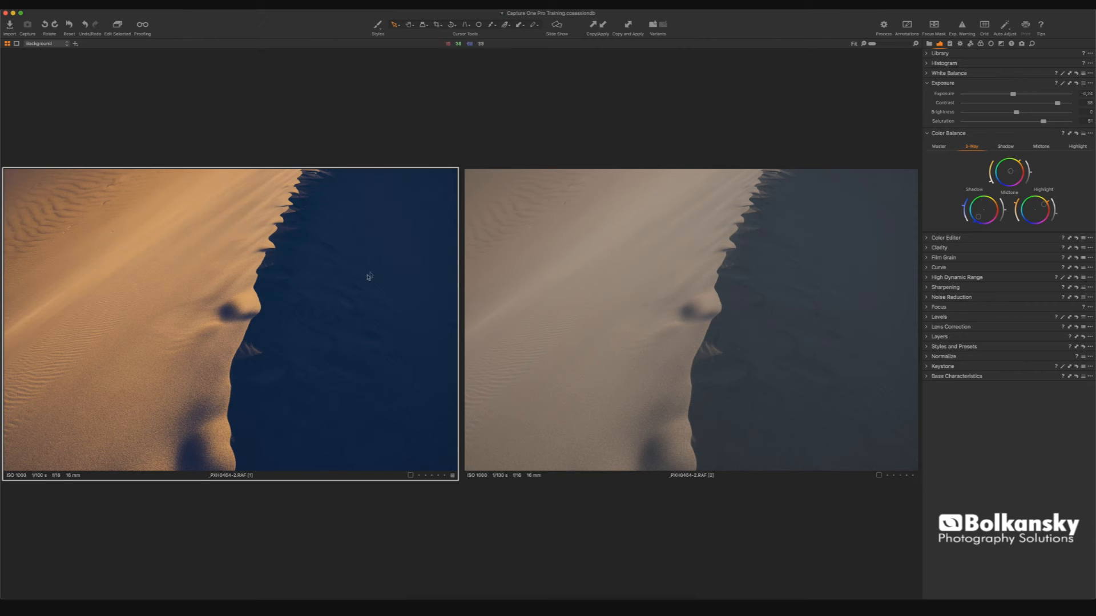
- Copy the Exposure settings from the first dune variant and apply them to the other variant
shift+click(1071, 85)
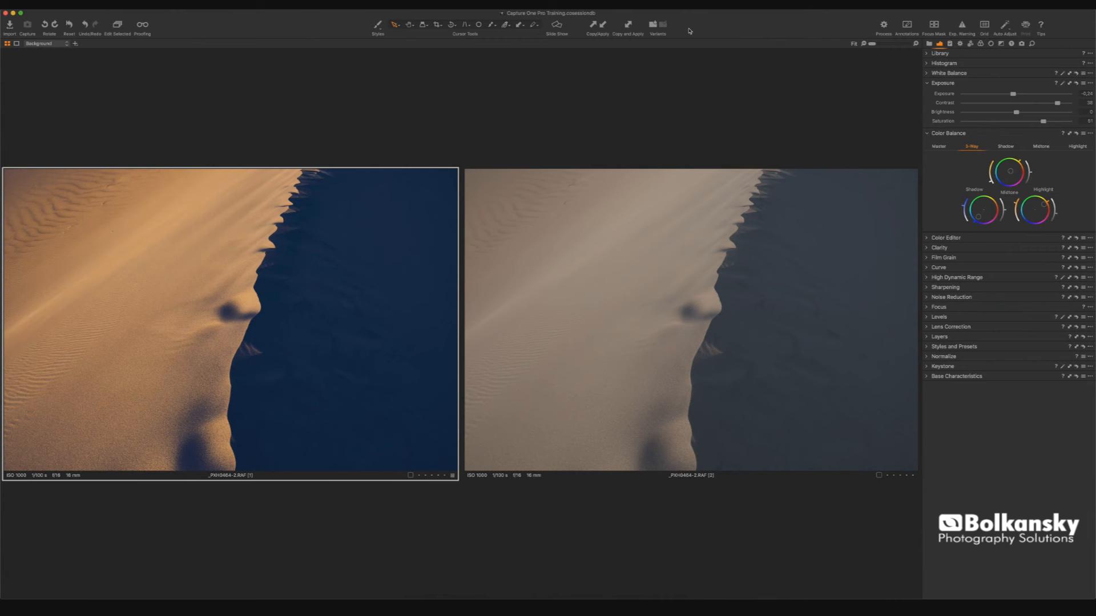
click(628, 28)
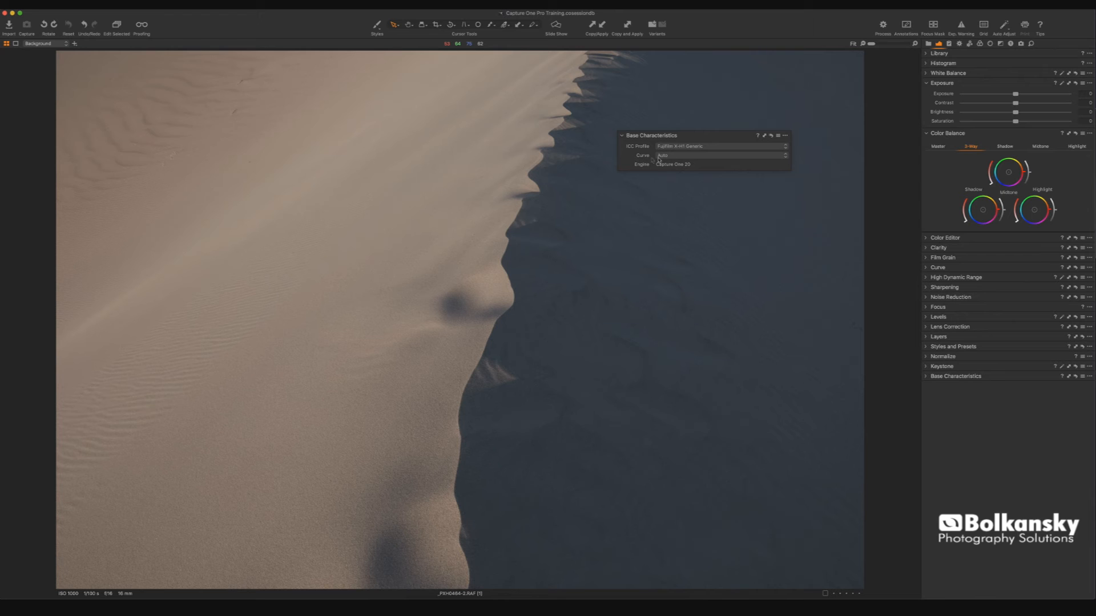
- Open the curve options in the floating Base Characteristics tool
click(688, 157)
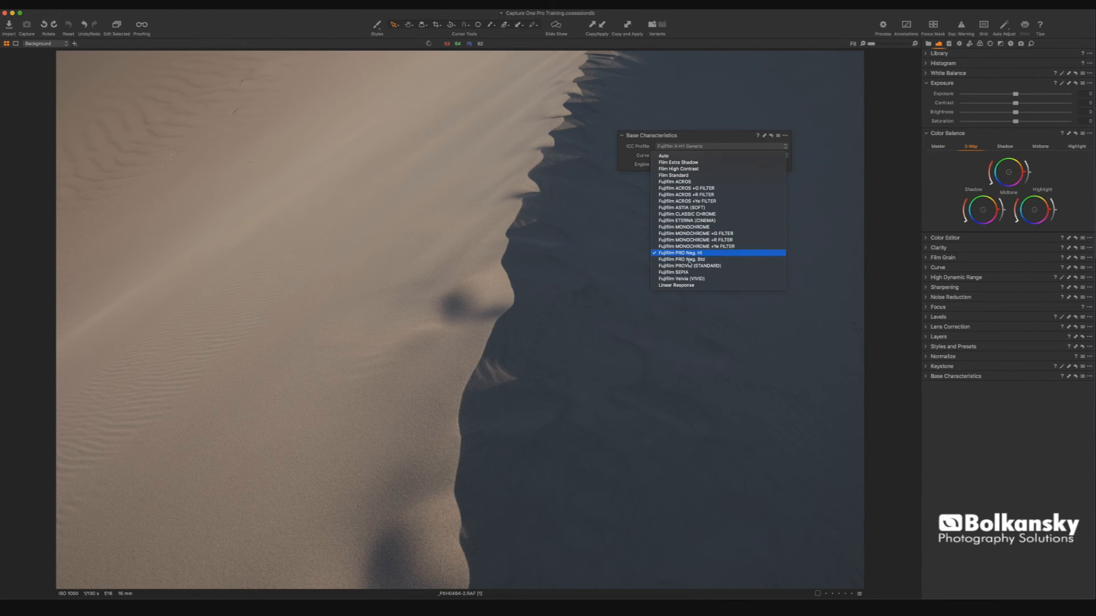